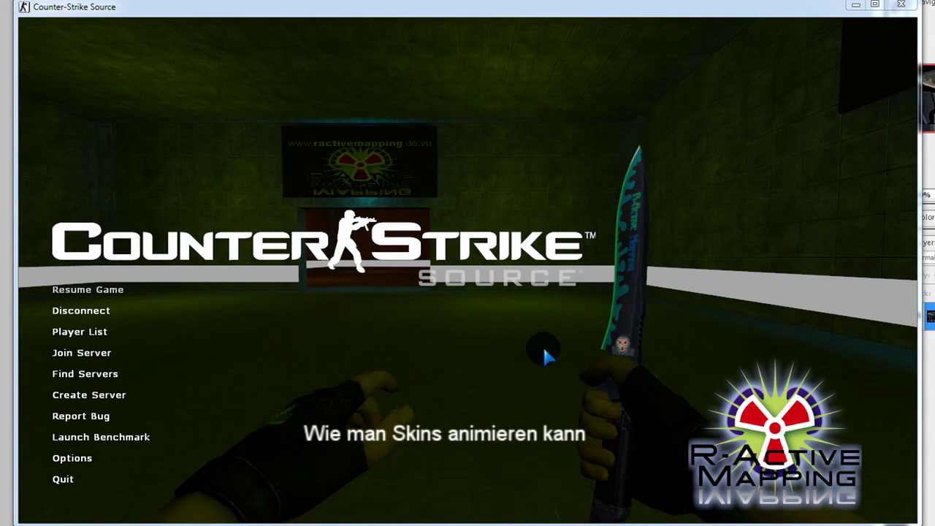
- Resume the match to show the glowing knife, then disconnect and quit Counter-Strike: Source
click(127, 290)
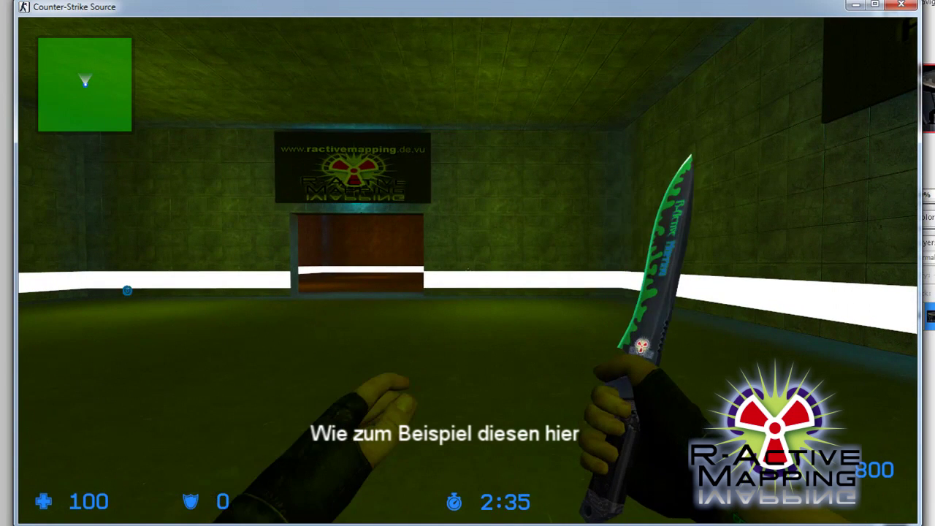
key(1)
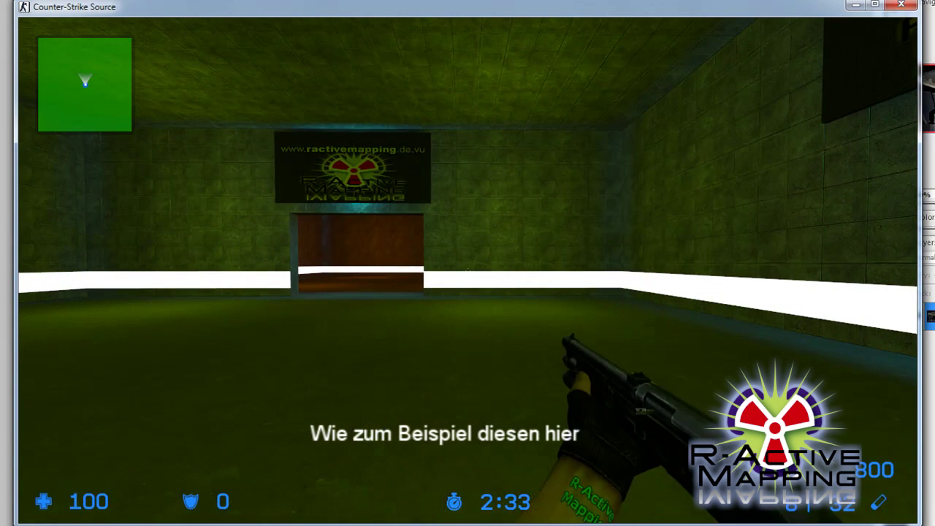
key(Escape)
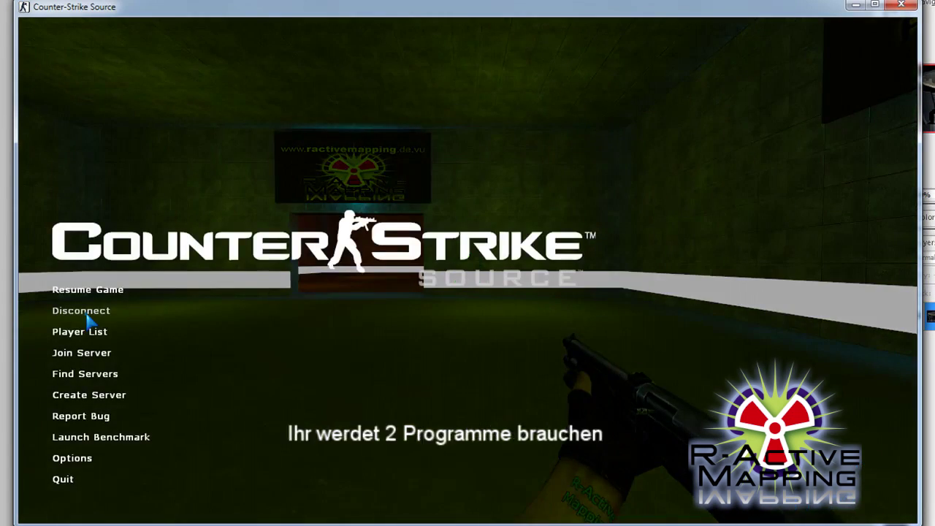
click(86, 315)
click(61, 418)
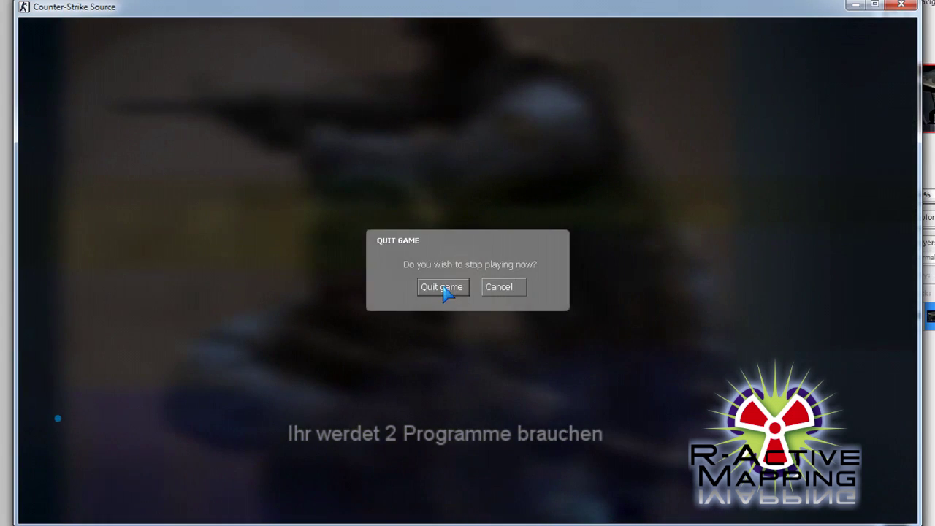
click(443, 288)
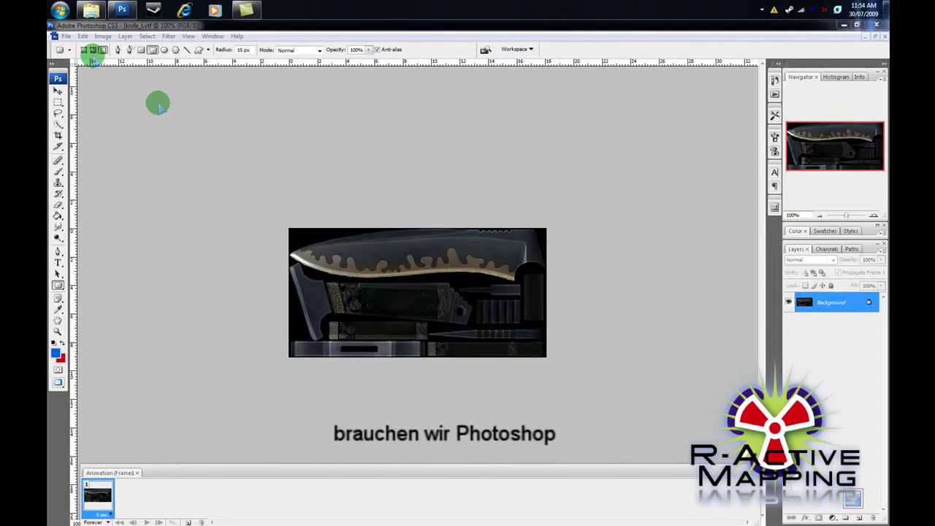
- Drag Transparent Logo from the Textures folder into Photoshop to open it as its own document
click(95, 11)
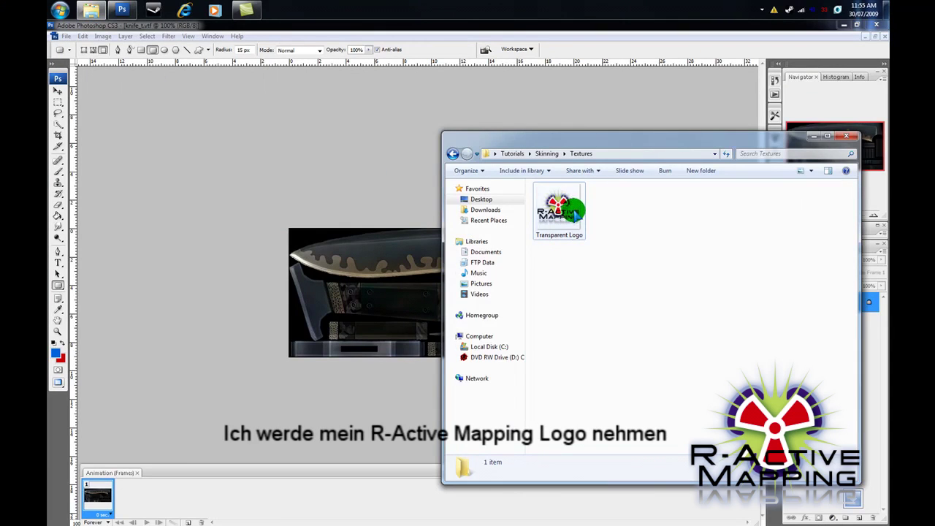
drag(573, 211, 336, 278)
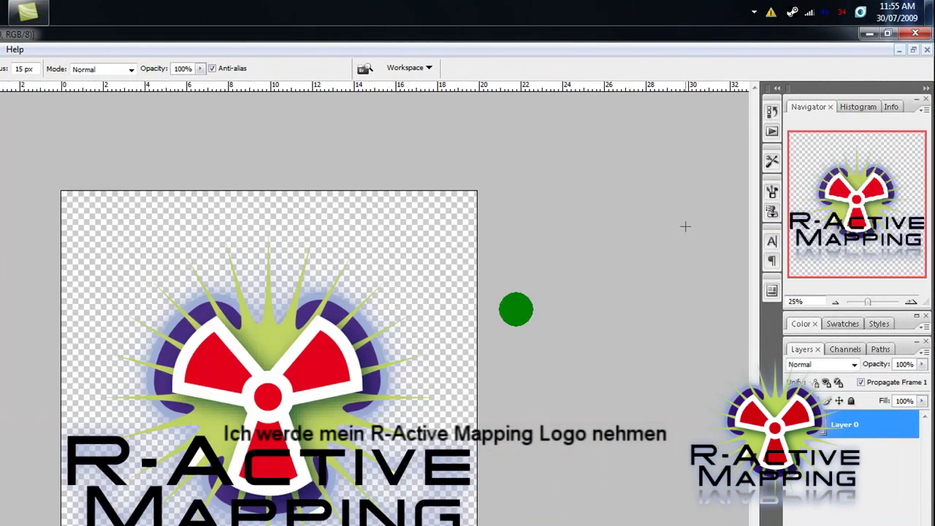
- Copy the whole logo and paste it into the knife texture as a new layer
key(ctrl+a)
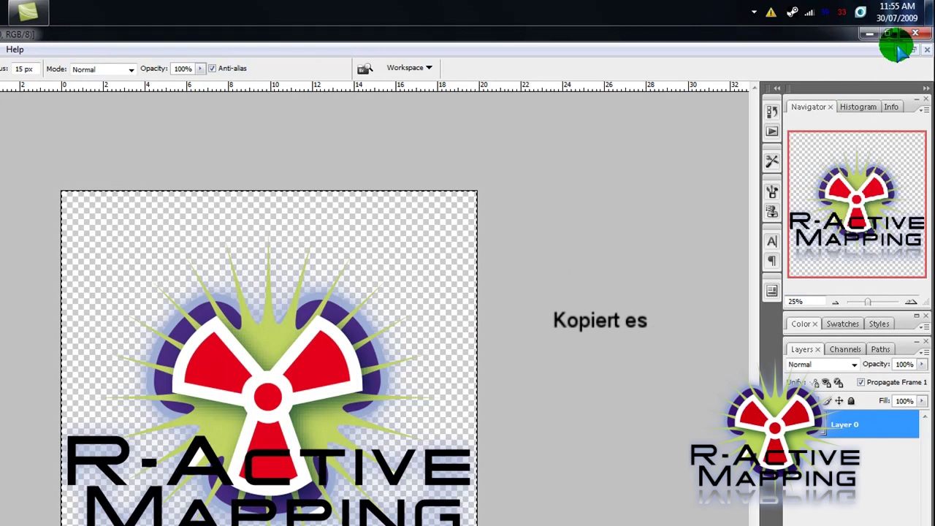
key(ctrl+Tab)
key(ctrl+v)
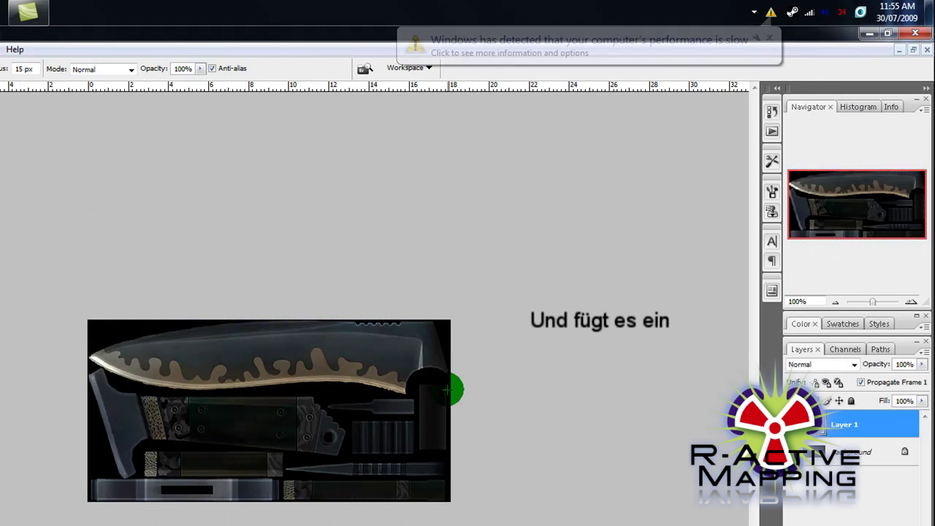
key(ctrl+minus)
key(ctrl+minus)
key(ctrl+minus)
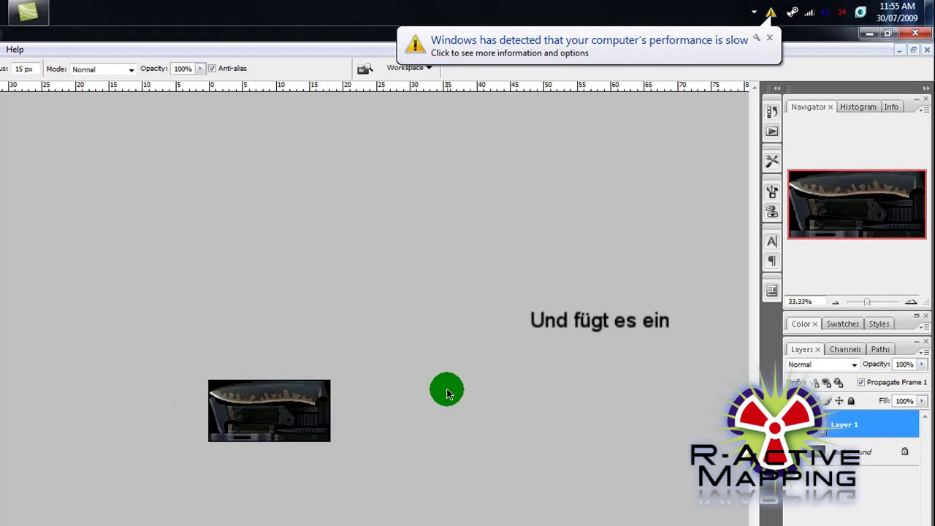
- Free-transform the pasted logo down to a small square in the texture's top-left corner
key(ctrl+t)
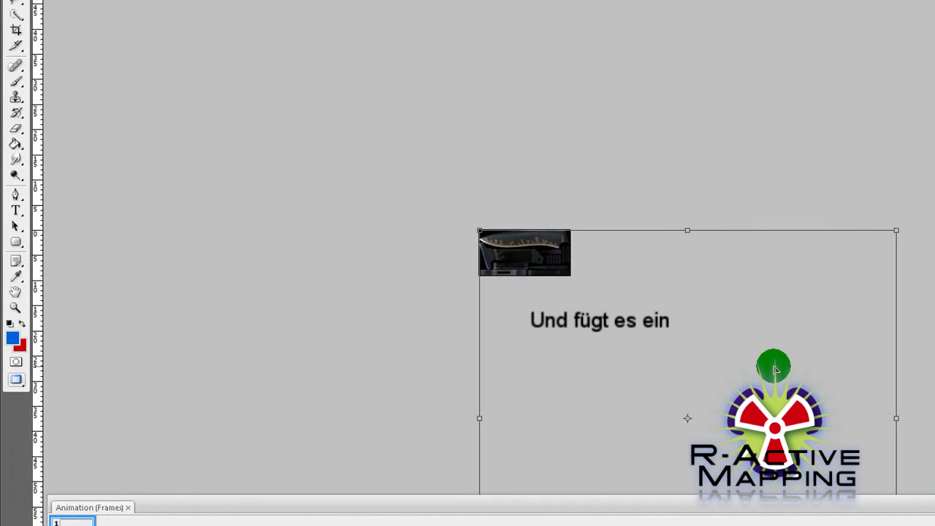
key(ctrl+minus)
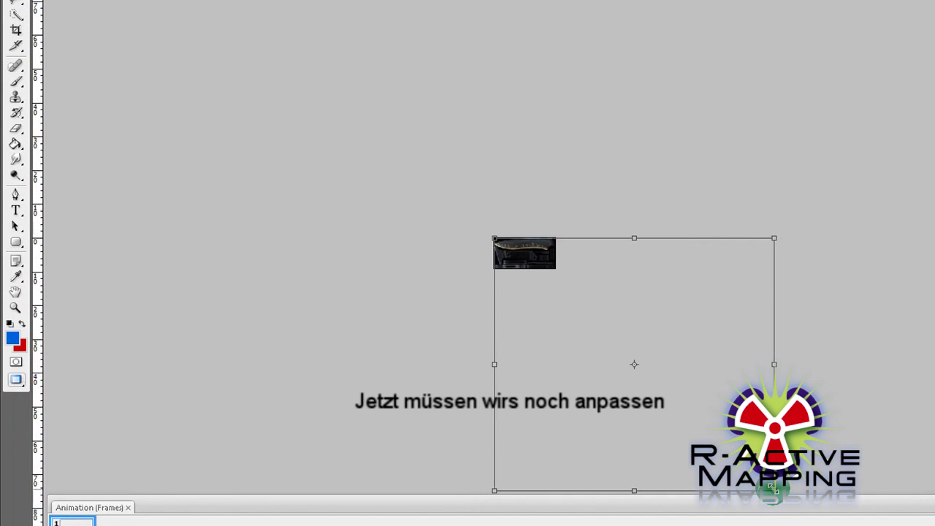
drag(774, 490, 590, 337)
drag(544, 303, 507, 267)
key(ctrl+plus)
key(ctrl+plus)
key(ctrl+plus)
key(ctrl+plus)
key(ctrl+plus)
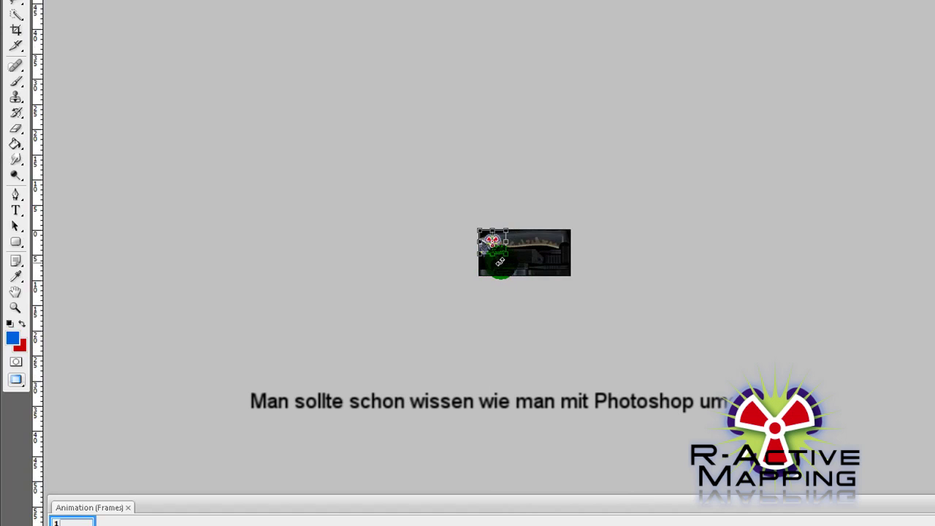
- Move the logo right, rotate it -90° and scale it to 2.3% on the blade's top-right corner
key(ctrl+plus)
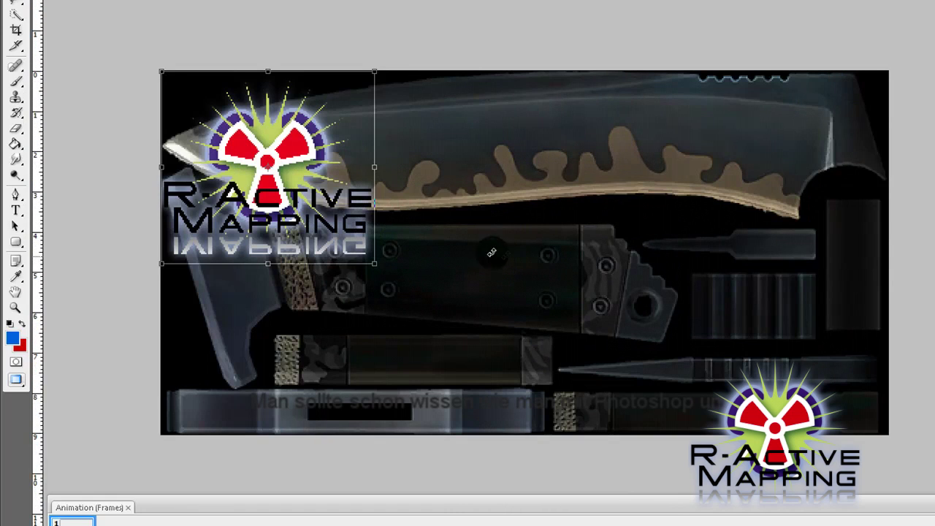
drag(252, 177, 738, 162)
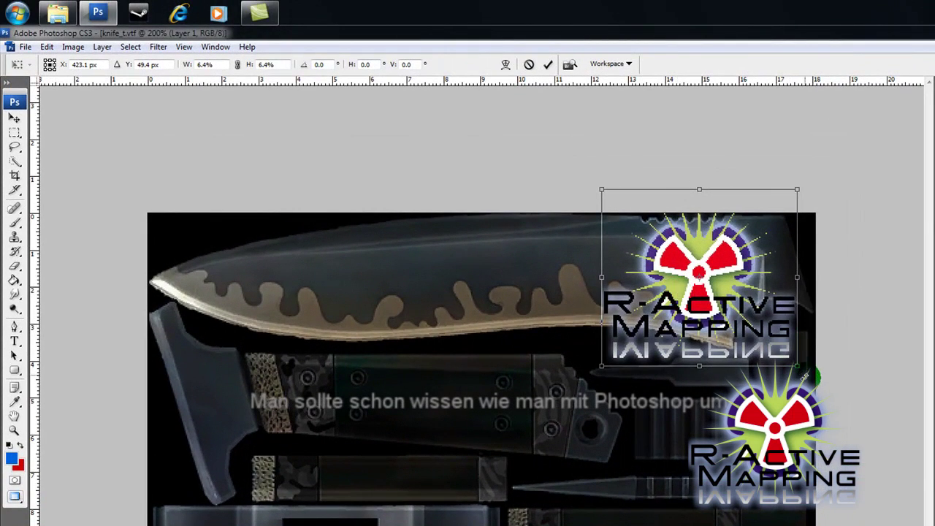
drag(807, 376, 707, 268)
drag(661, 343, 734, 285)
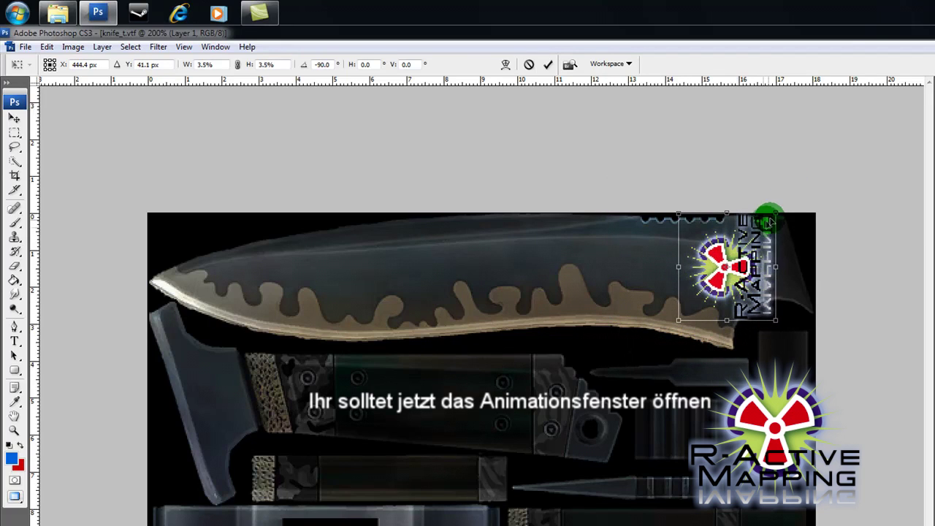
drag(775, 213, 742, 250)
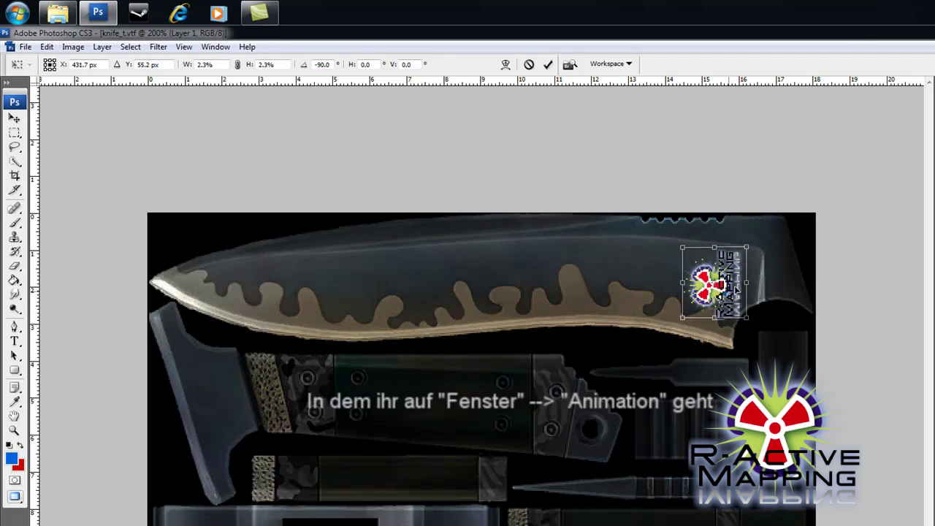
- Show the Animation panel via Window > Animation and commit the logo transform
click(212, 37)
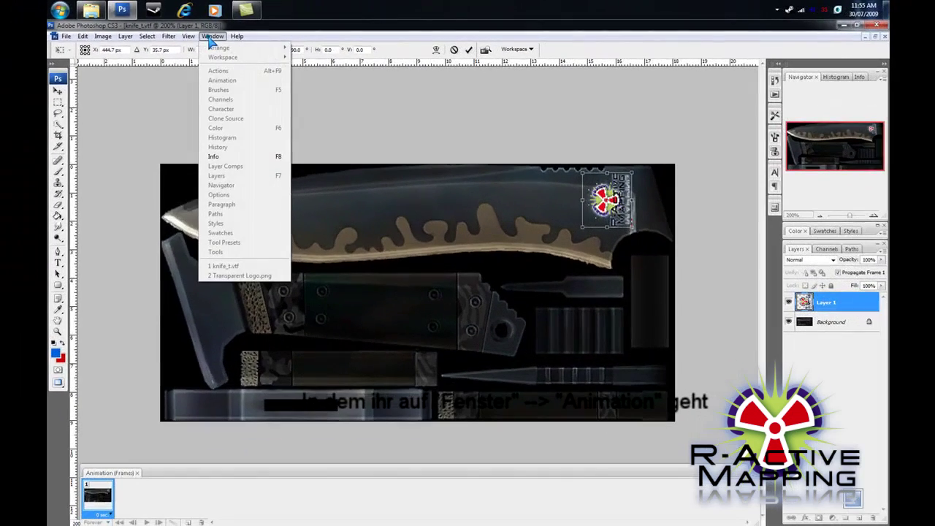
drag(212, 36, 229, 86)
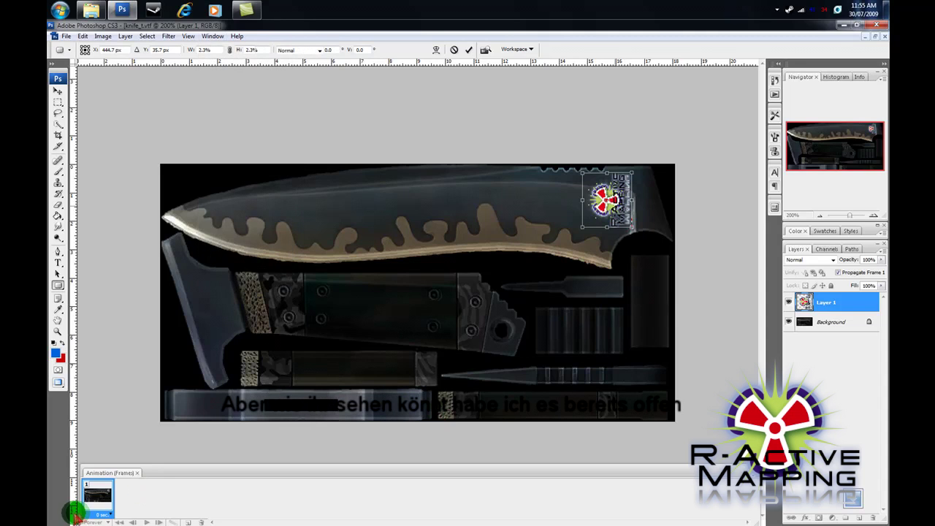
click(130, 501)
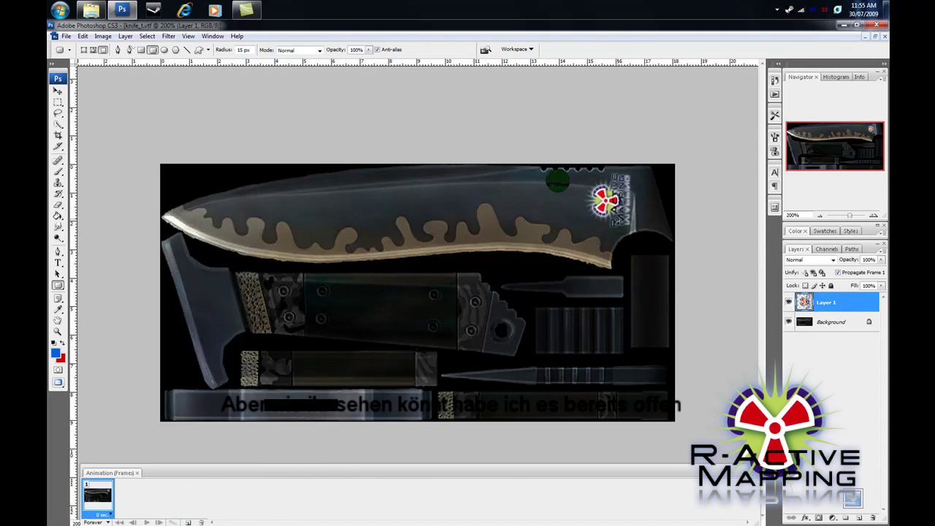
- Toggle the Animation panel off and back on from the Window menu
drag(209, 36, 226, 83)
click(213, 36)
click(223, 80)
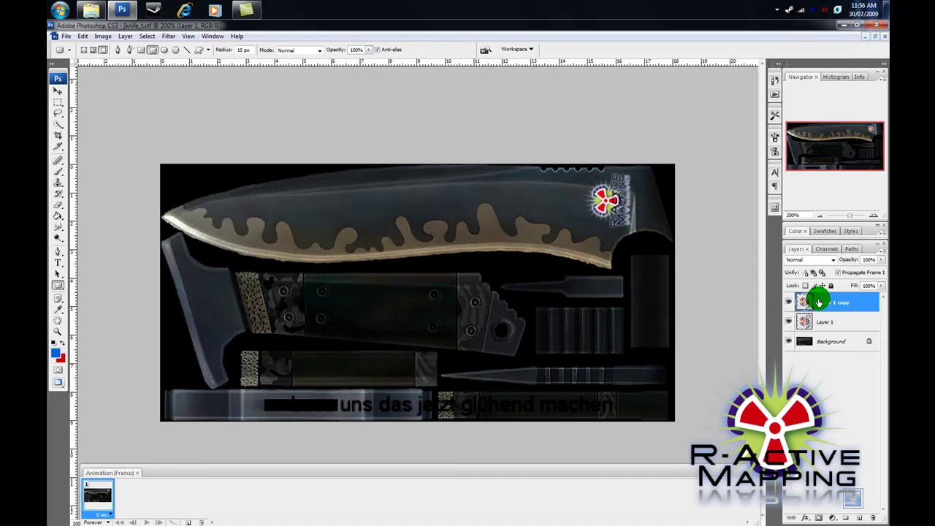
- Give Layer 1 copy a green Outer Glow through its Blending Options
right_click(819, 303)
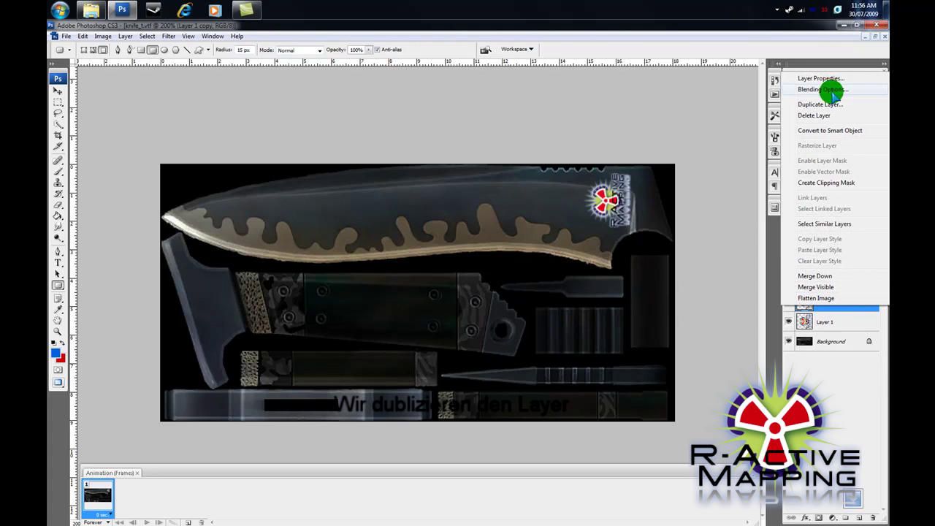
click(832, 89)
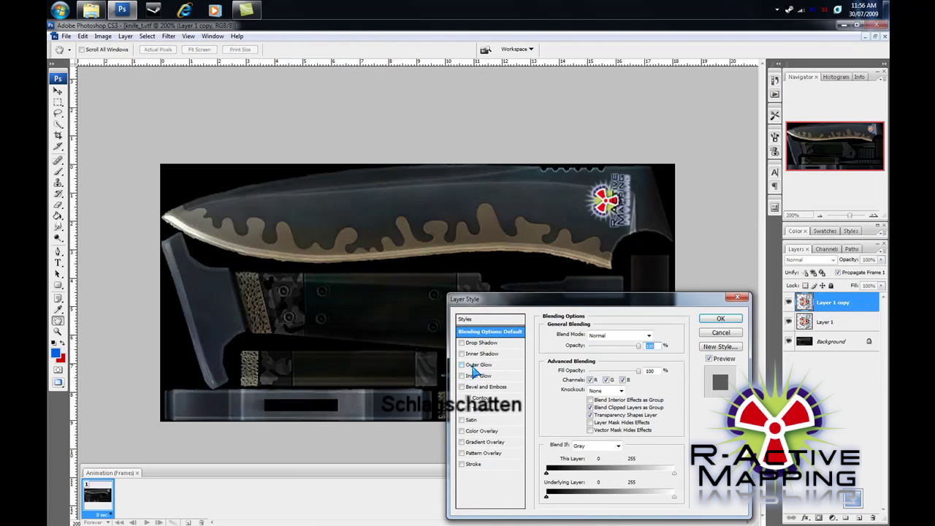
click(479, 365)
click(565, 368)
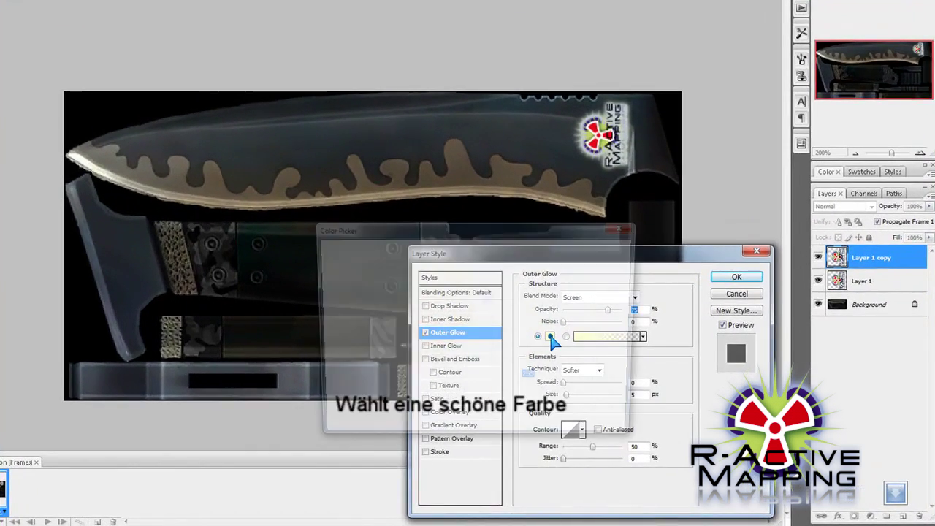
drag(487, 343, 488, 356)
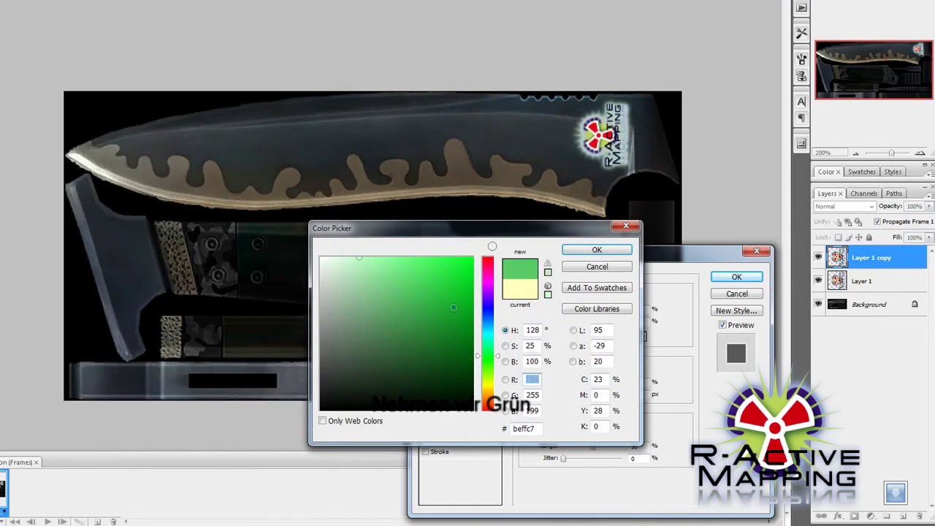
click(596, 249)
click(737, 277)
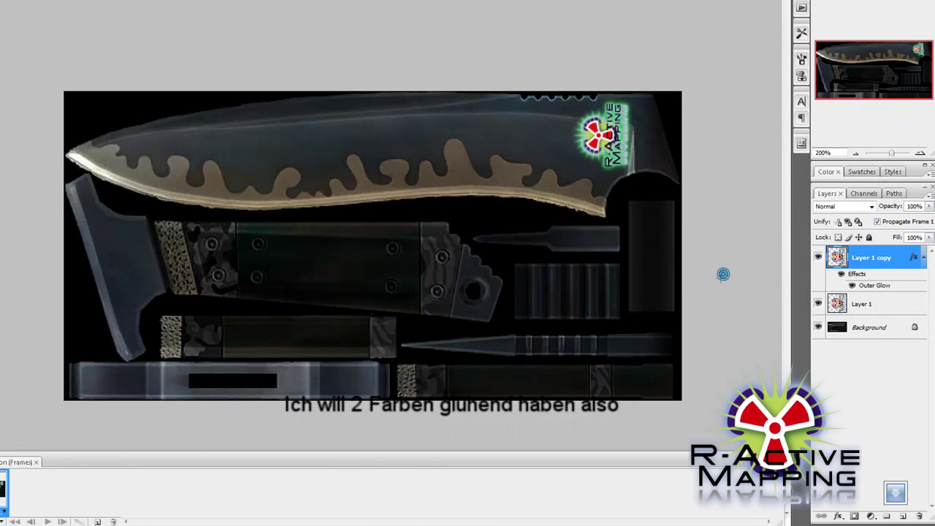
- Duplicate the glowing logo layer, switching its blend mode to Overlay and back to Normal
key(ctrl+j)
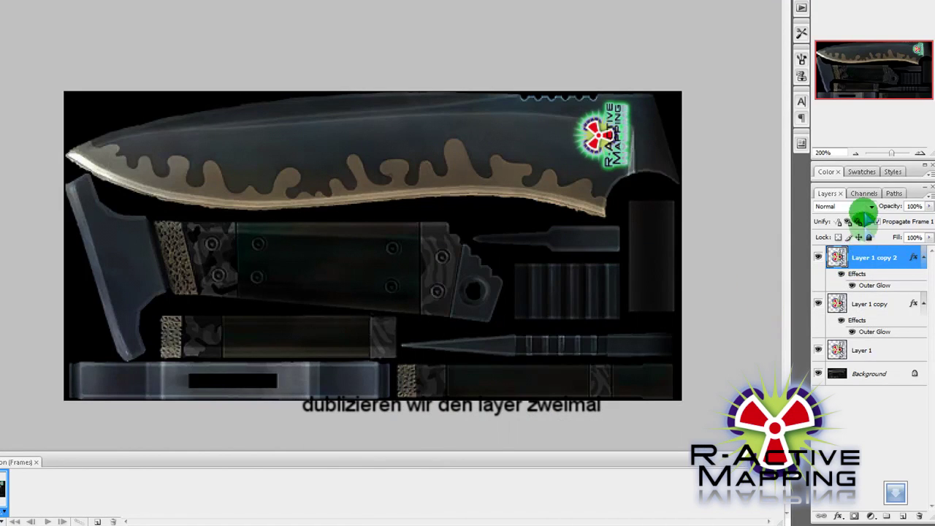
click(861, 207)
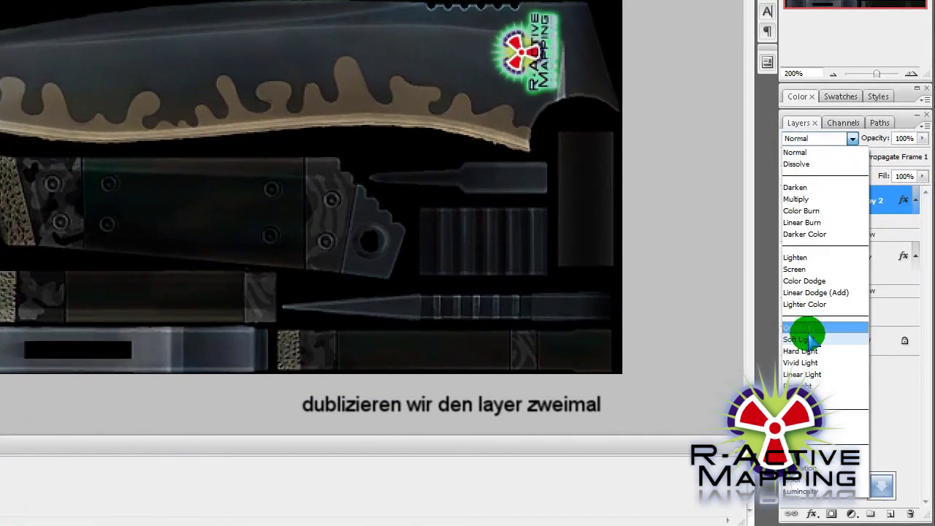
click(807, 329)
click(844, 201)
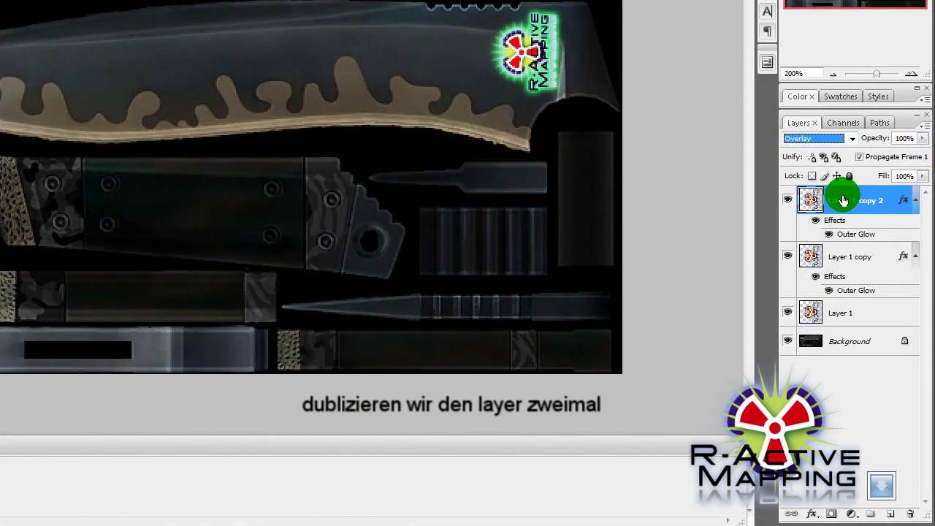
key(shift+alt+n)
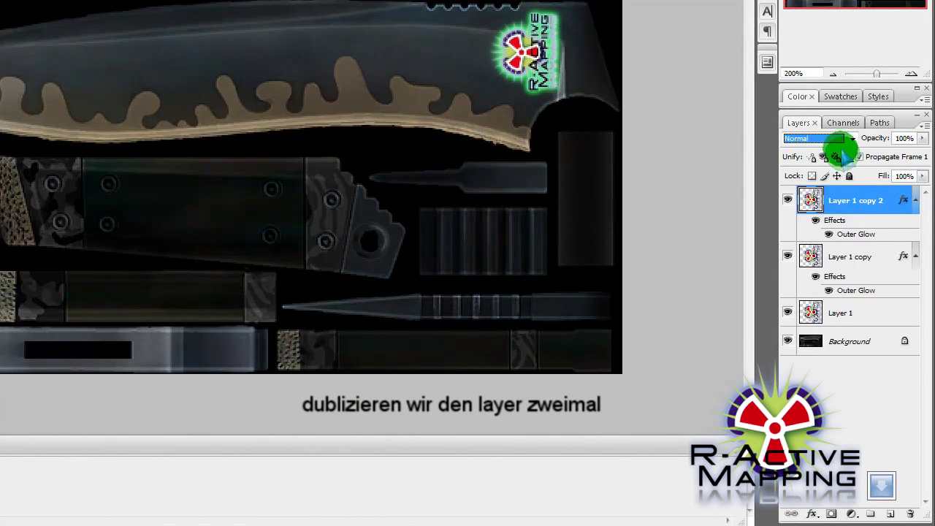
click(855, 216)
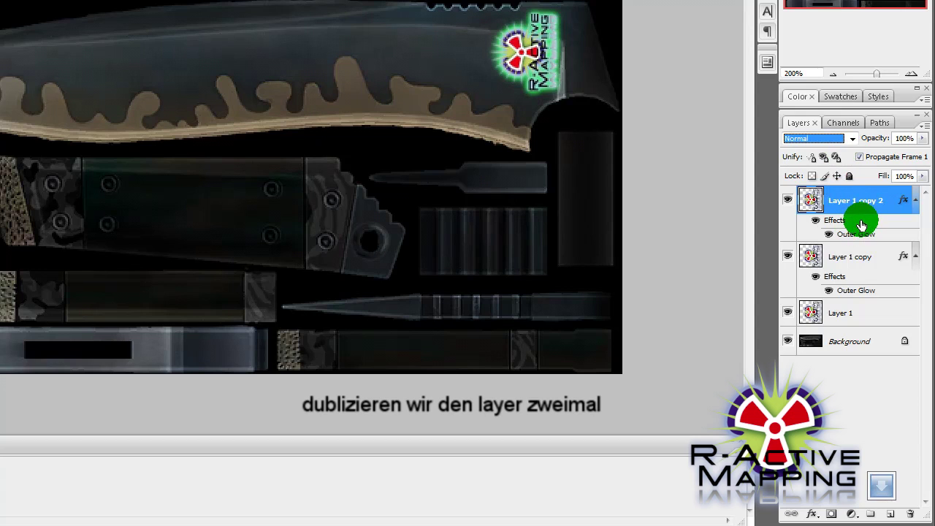
- Change Layer 1 copy 2's Outer Glow colour to blue, then toggle its visibility
click(828, 194)
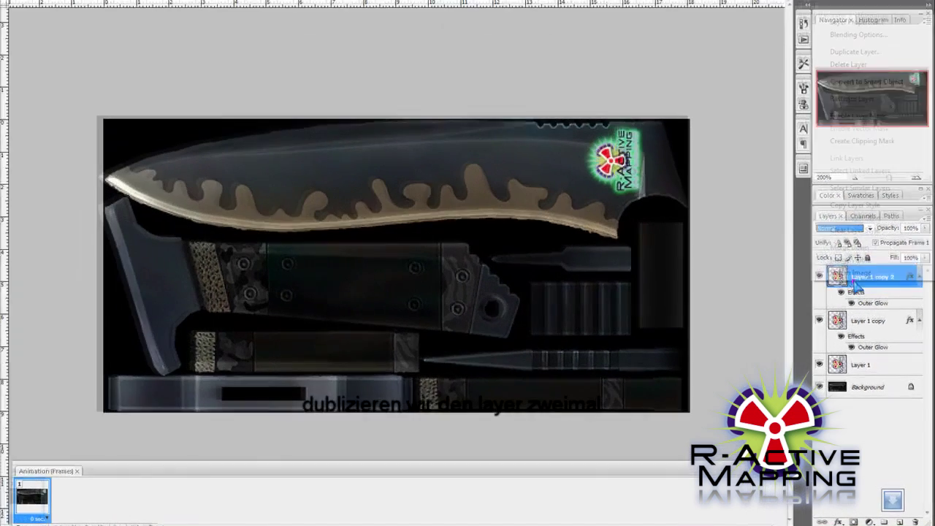
click(848, 34)
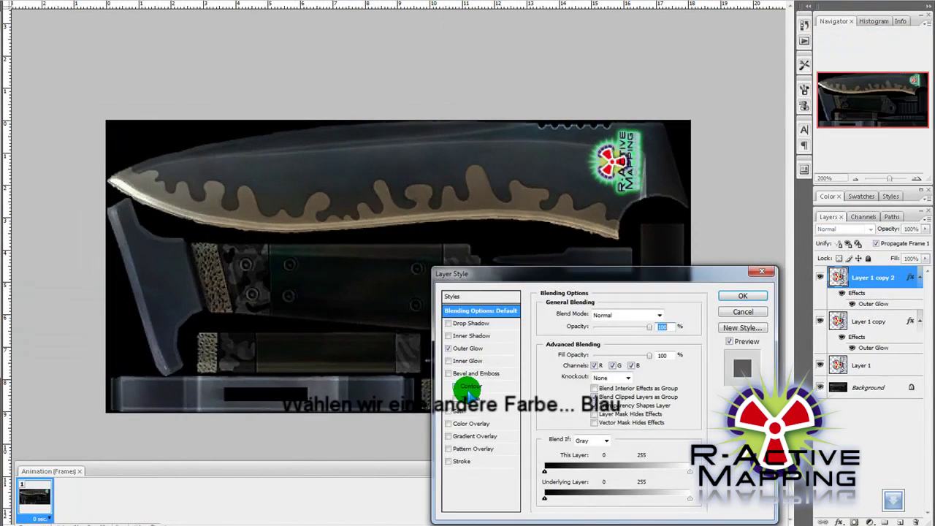
click(479, 350)
click(558, 357)
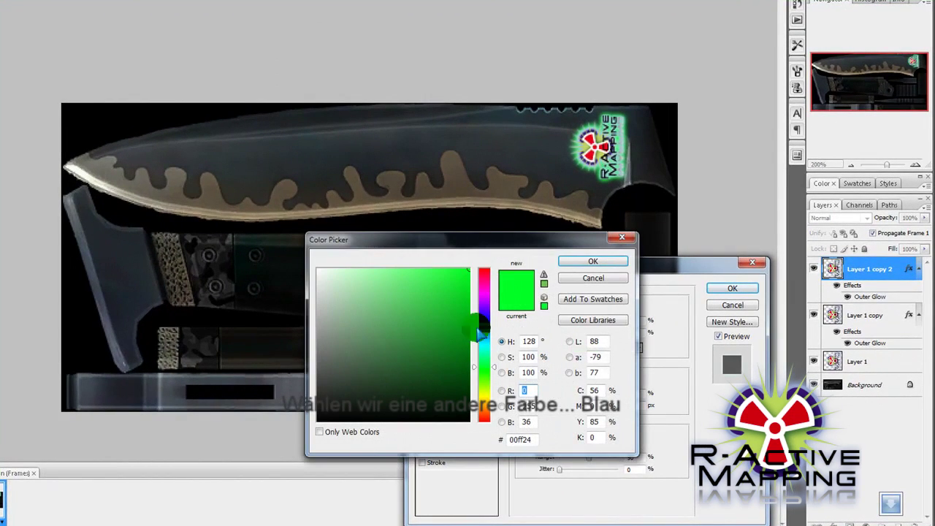
mouse_move(482, 335)
mouse_down()
mouse_move(482, 345)
mouse_move(482, 336)
mouse_up()
click(592, 261)
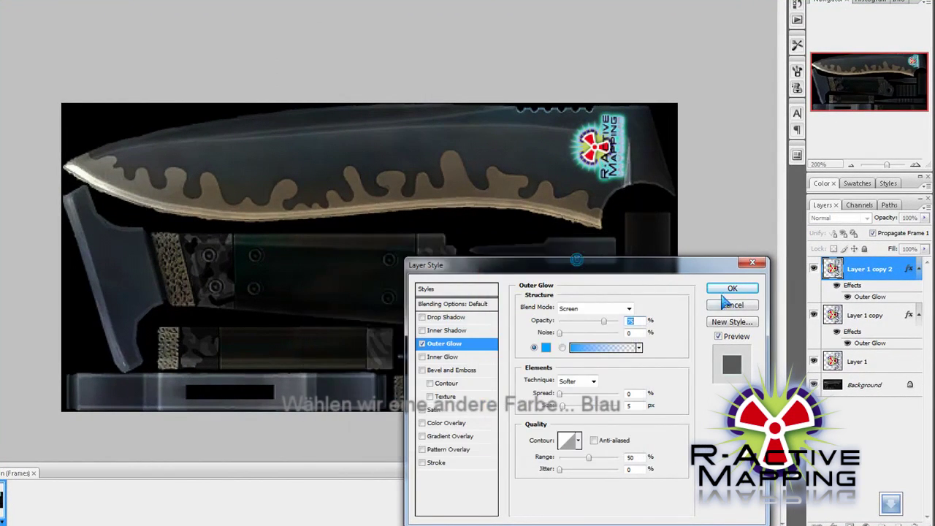
click(733, 290)
click(814, 269)
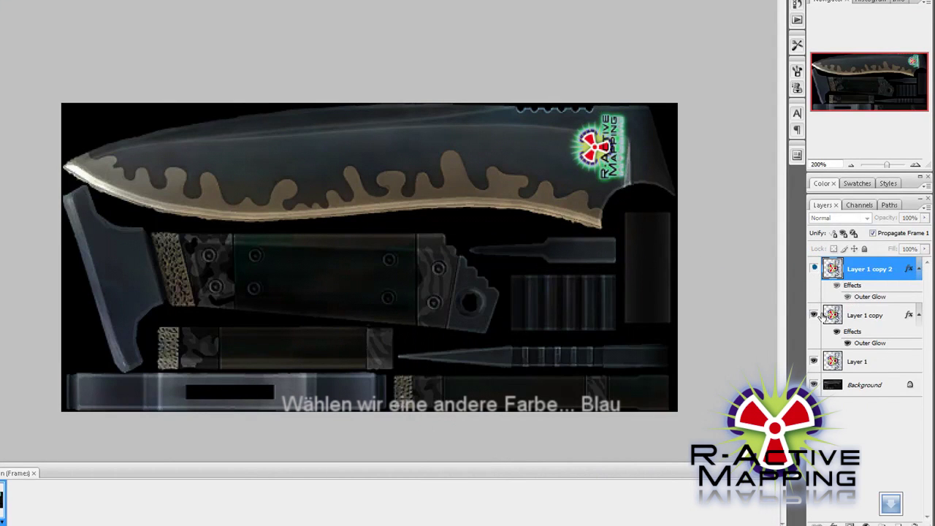
click(815, 270)
- Add a second animation frame that hides the green-glow Layer 1 copy and shows blue-glow Layer 1 copy 2
click(816, 270)
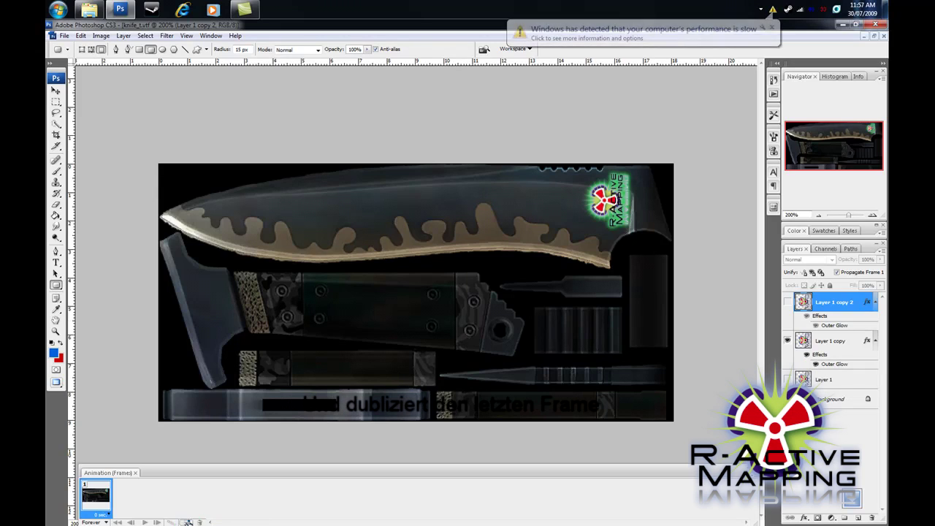
click(187, 520)
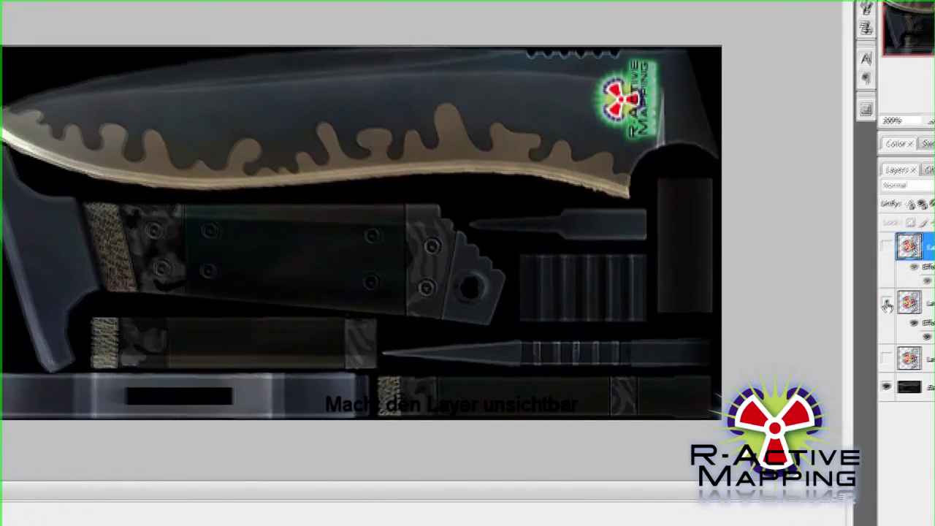
click(786, 340)
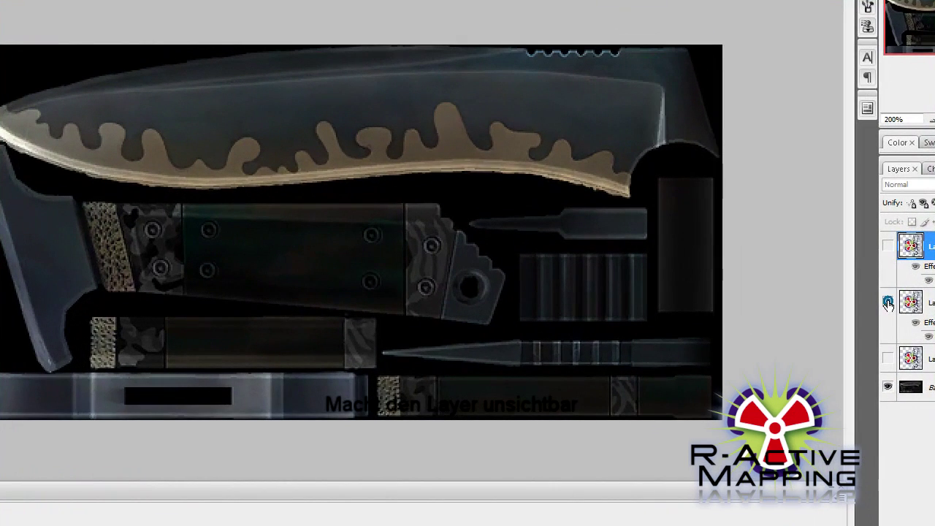
click(888, 246)
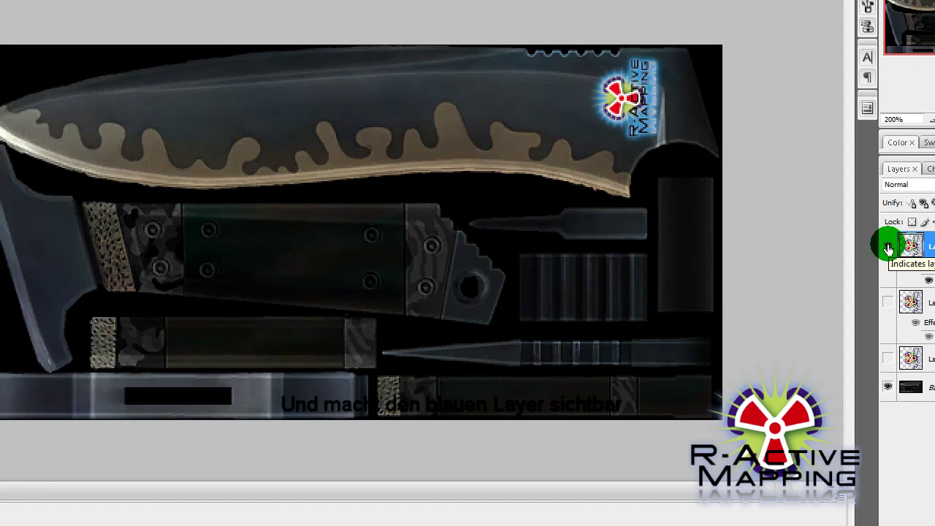
click(888, 248)
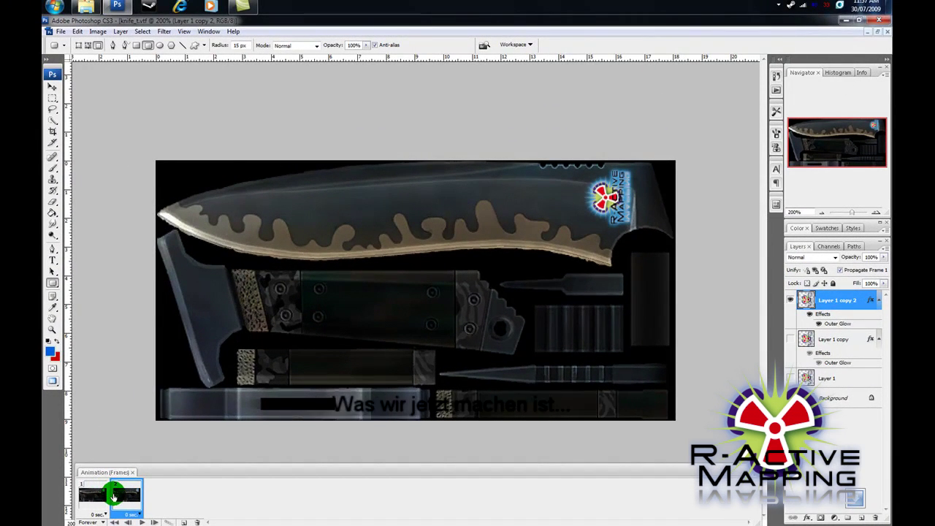
click(163, 520)
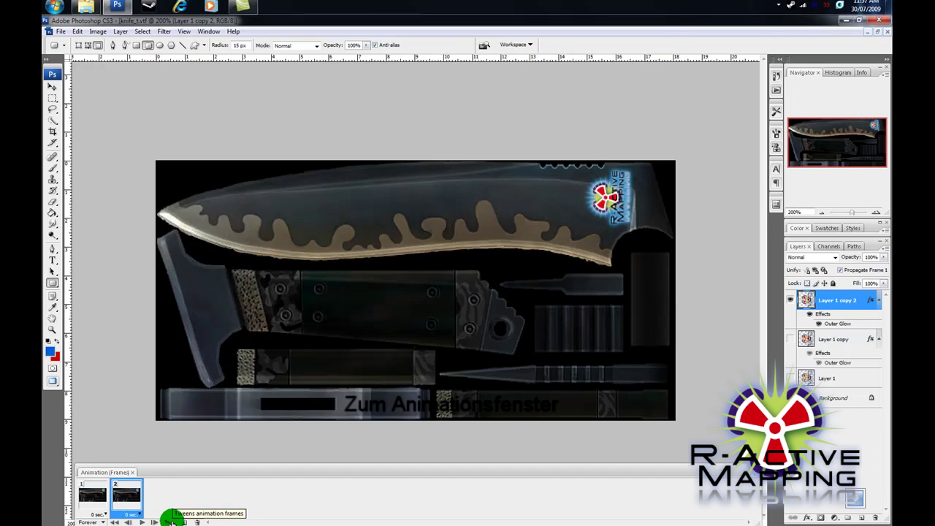
click(170, 520)
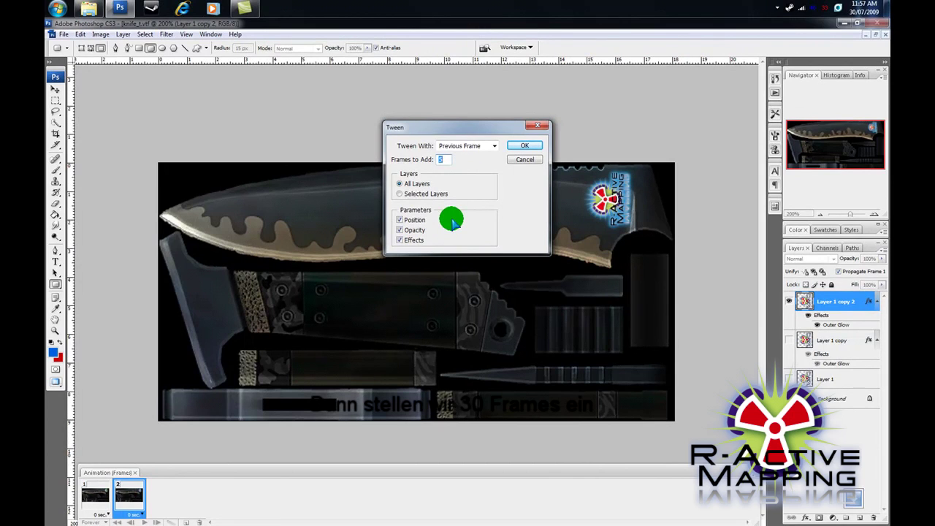
- Tween with Previous Frame, adding 14 in-between frames
text(14)
click(454, 145)
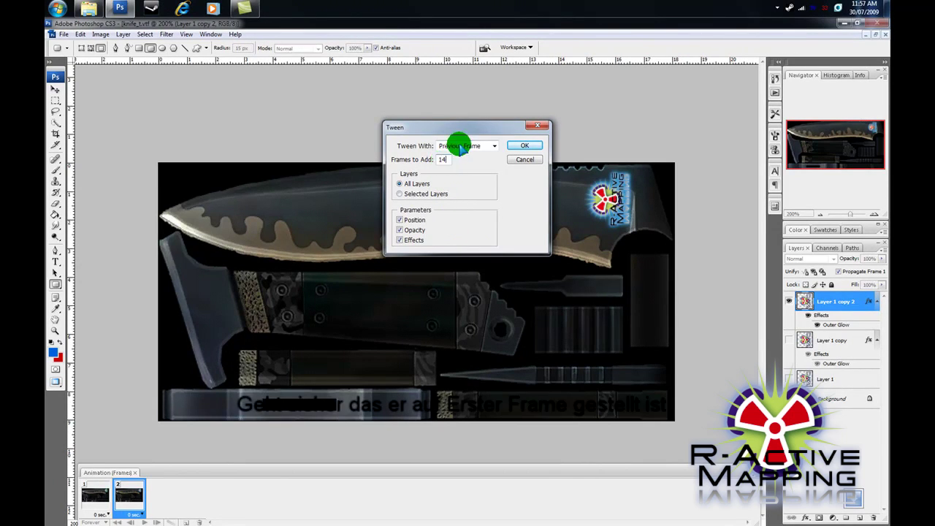
click(461, 149)
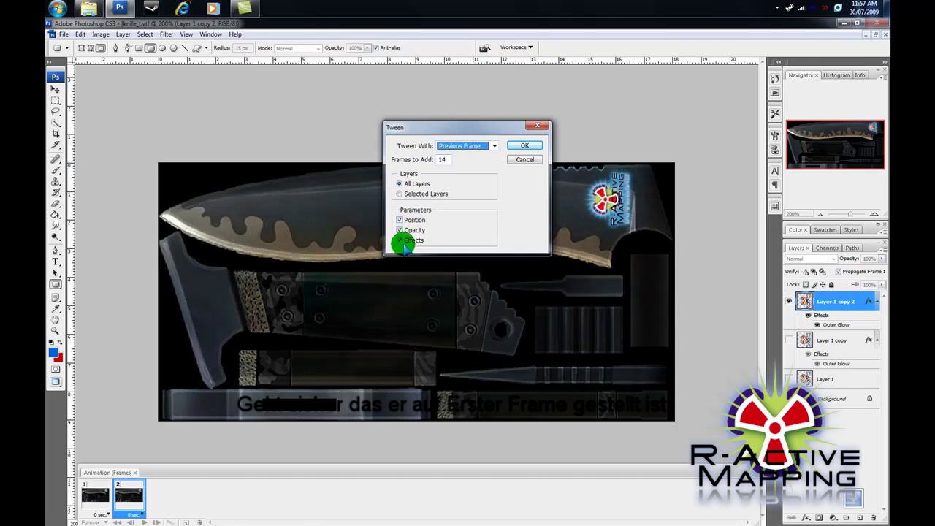
click(526, 146)
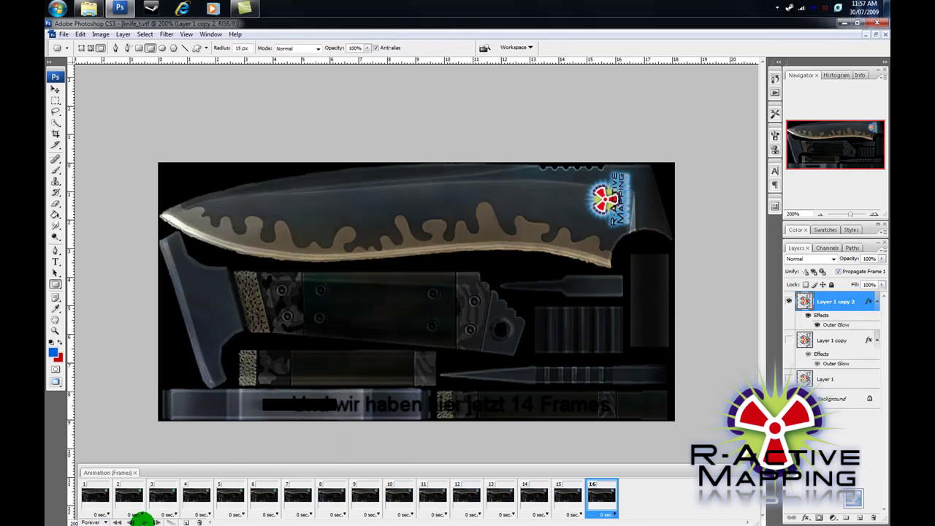
- Play and stop the 16-frame animation preview, then select frame 16
click(141, 520)
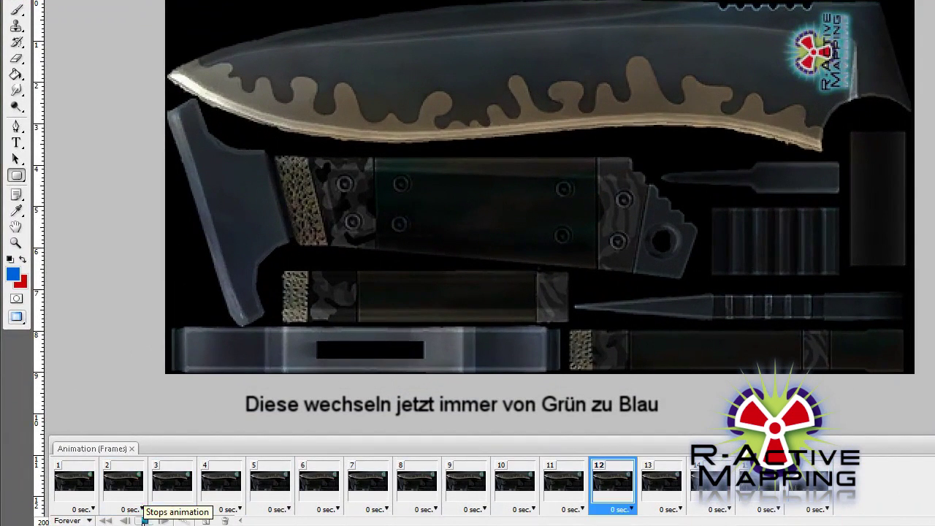
click(144, 521)
click(796, 491)
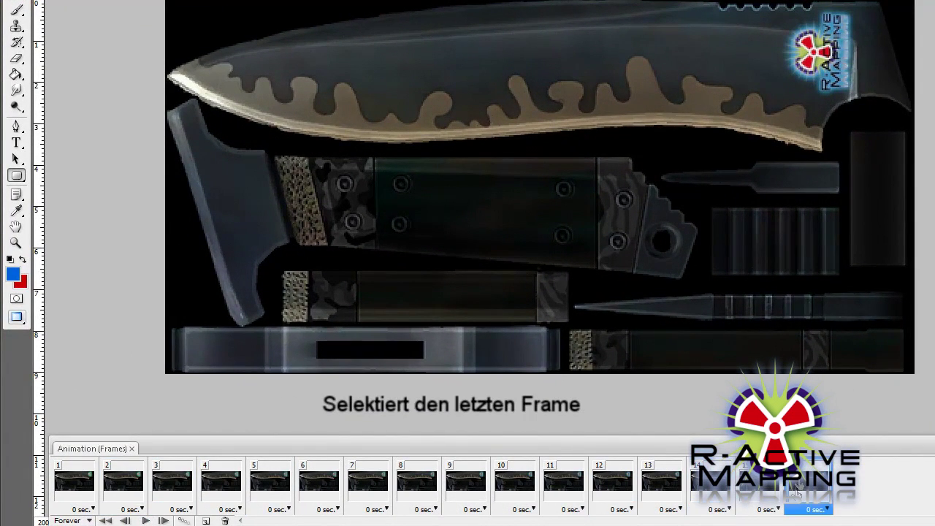
- Duplicate frame 16, show the green-glow Layer 1 copy, and tween it with 13 added frames
click(203, 520)
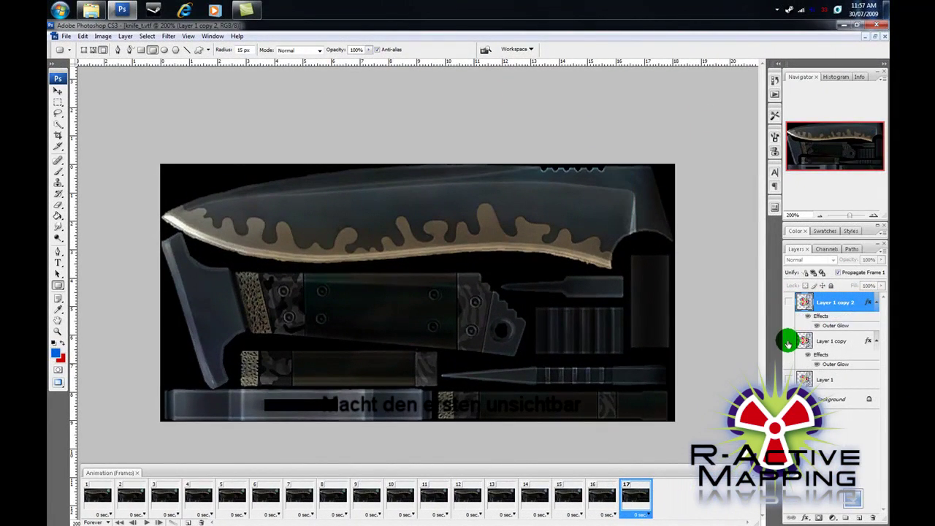
click(788, 341)
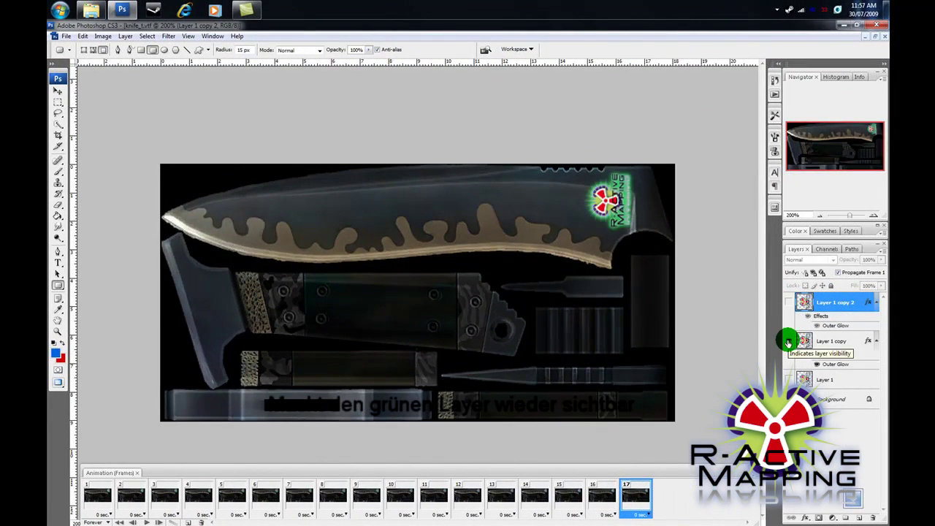
click(168, 520)
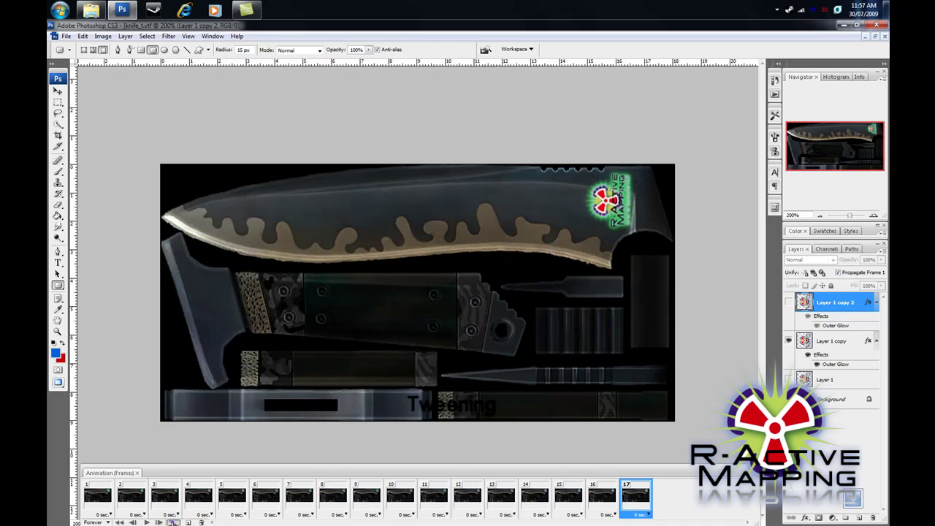
click(438, 161)
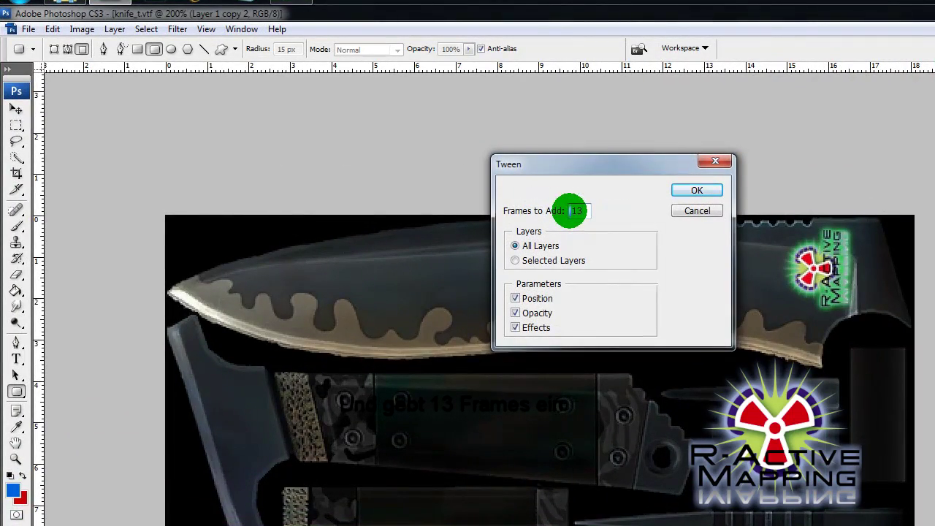
key(Return)
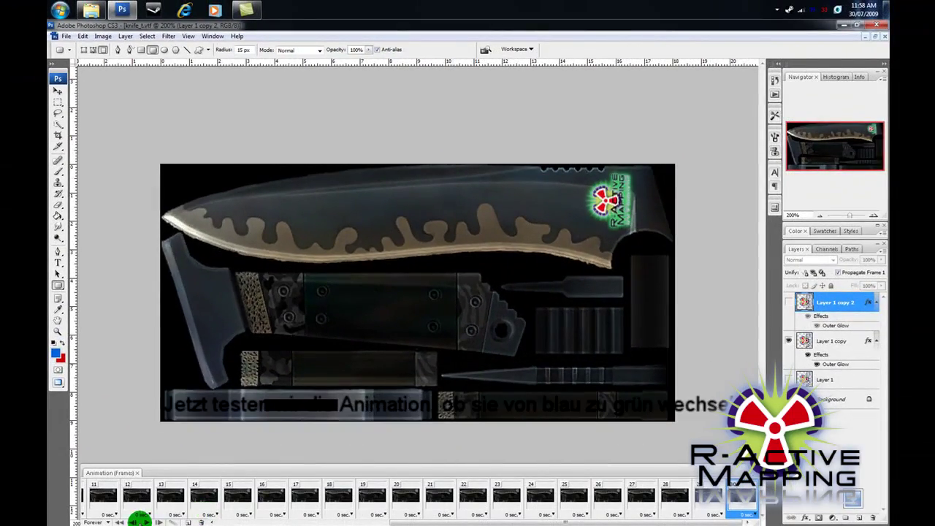
- Play and stop the 30-frame green-to-blue glow animation, then bring up the File menu
click(144, 522)
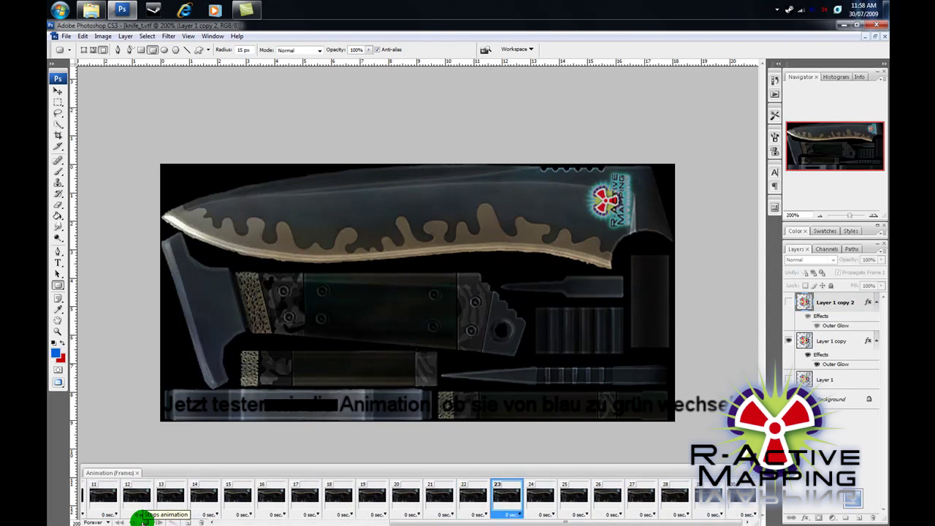
click(142, 521)
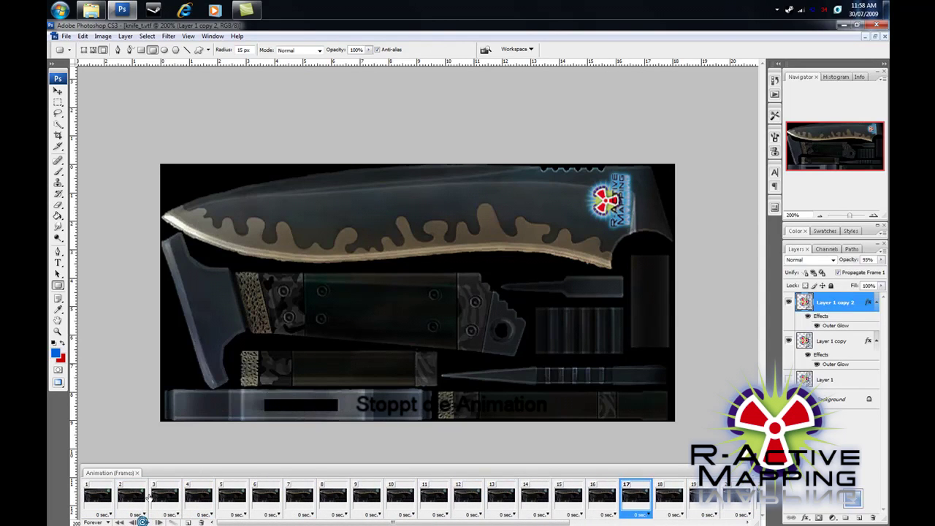
click(65, 35)
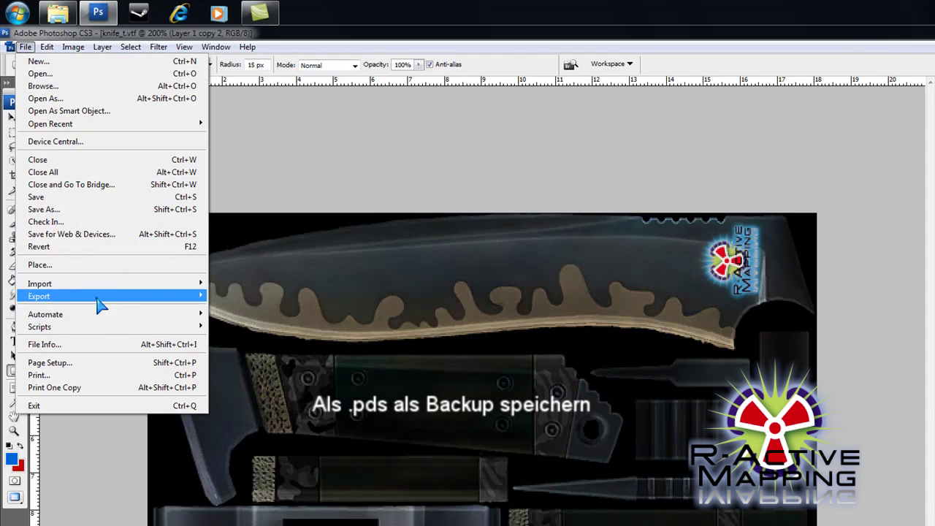
- Start Render Video and set the output folder to materialsrc\knife_t
mouse_move(98, 296)
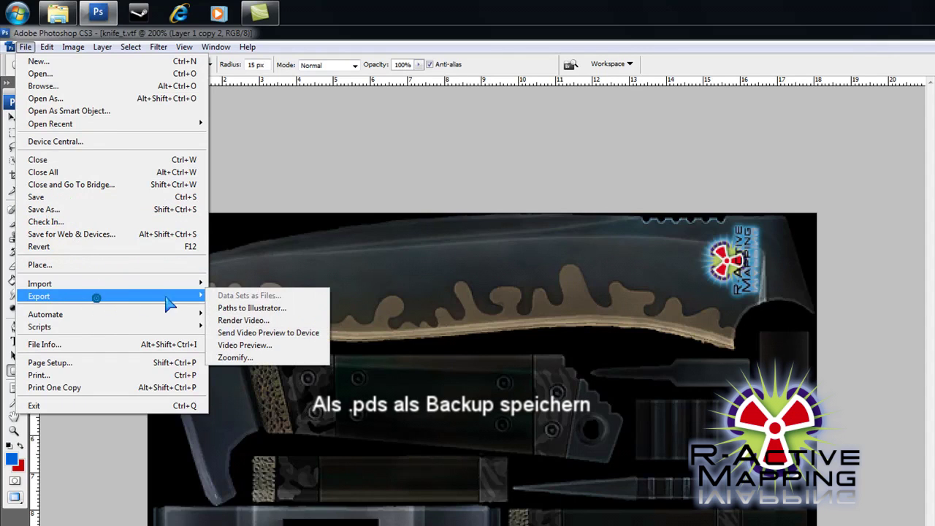
click(233, 320)
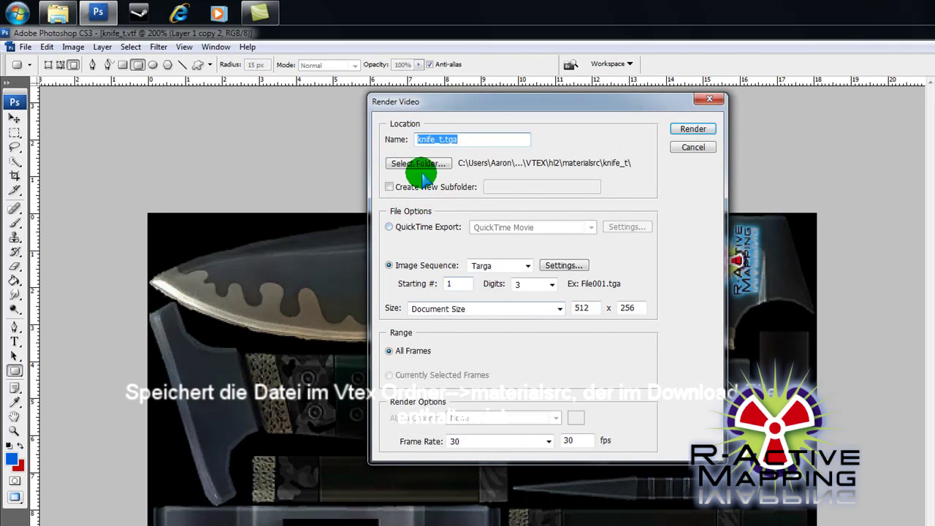
click(420, 163)
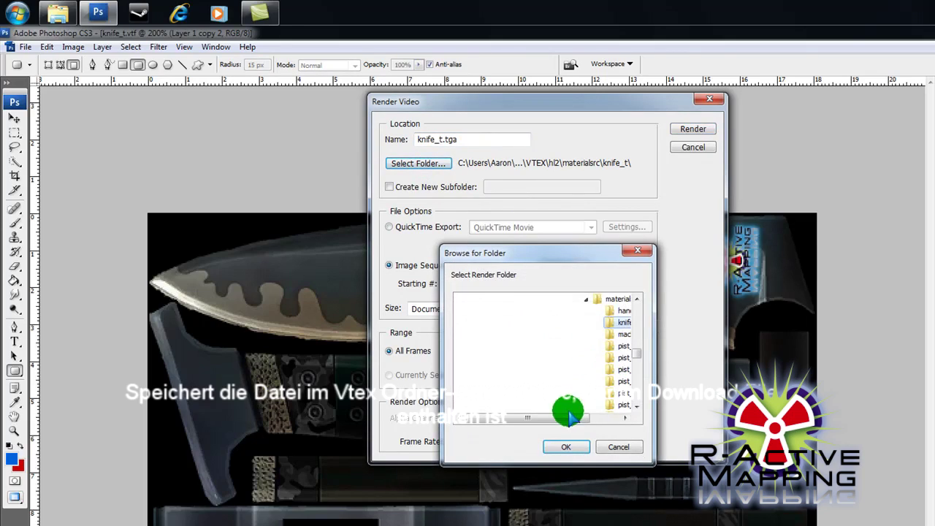
drag(567, 417, 616, 418)
scroll(604, 396, up, 1)
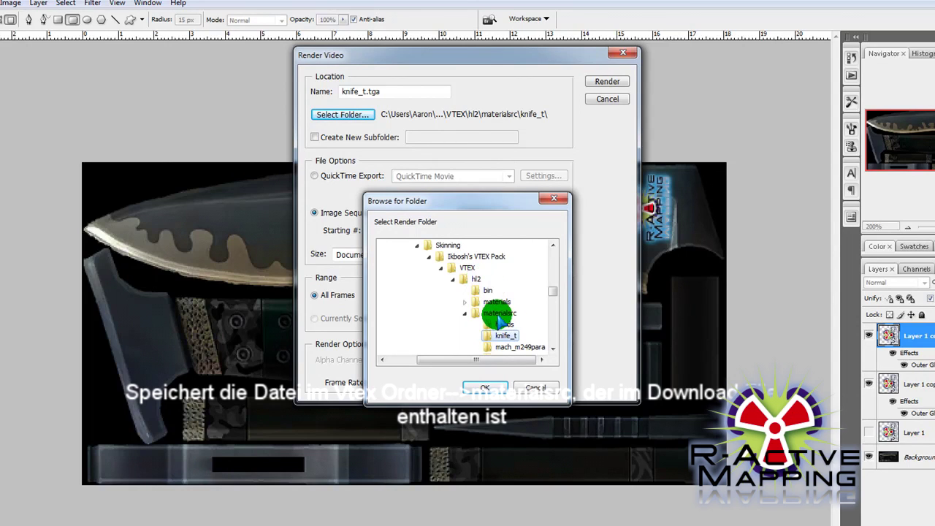
scroll(503, 321, down, 1)
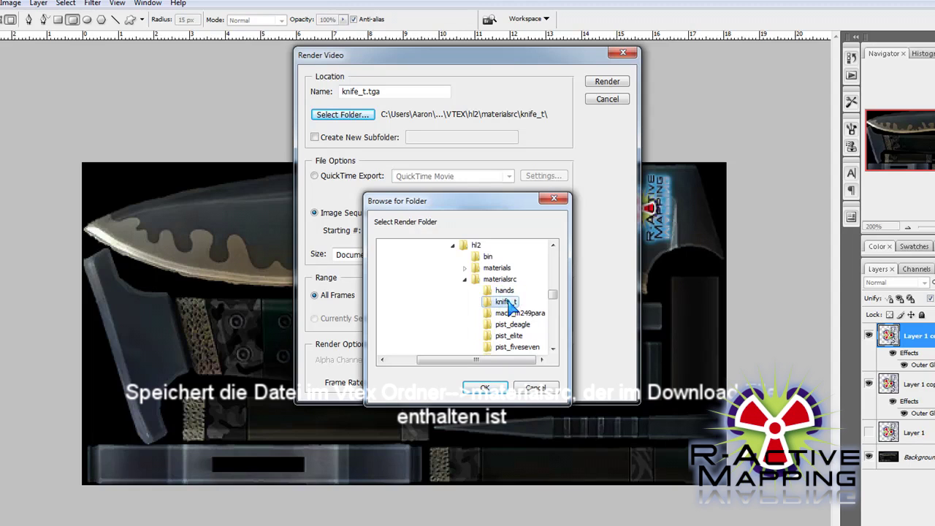
click(491, 389)
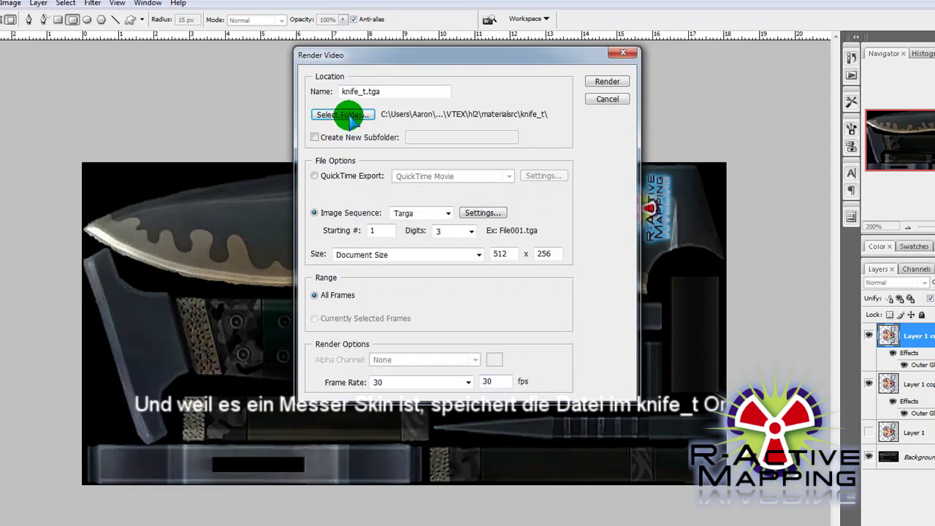
- Render knife_t.tga as a Targa image sequence, starting at 1 with 3 digits
click(376, 92)
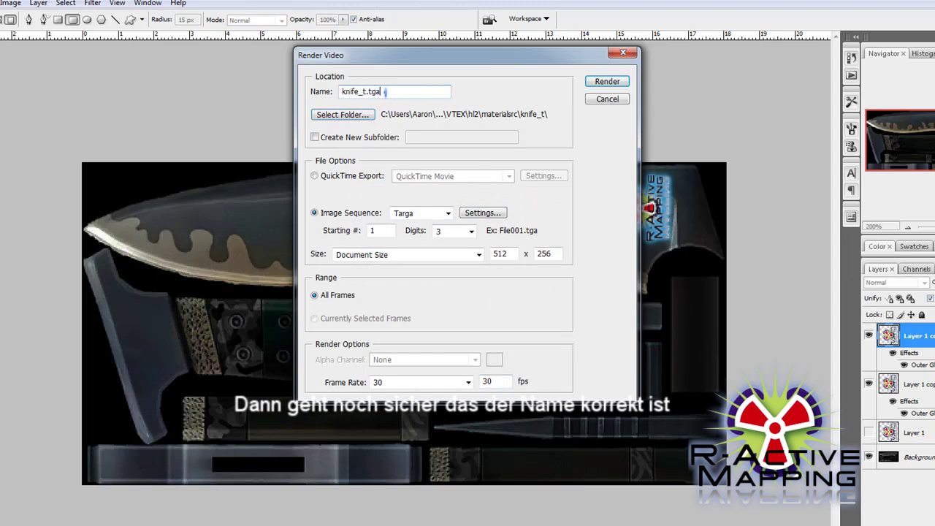
click(315, 213)
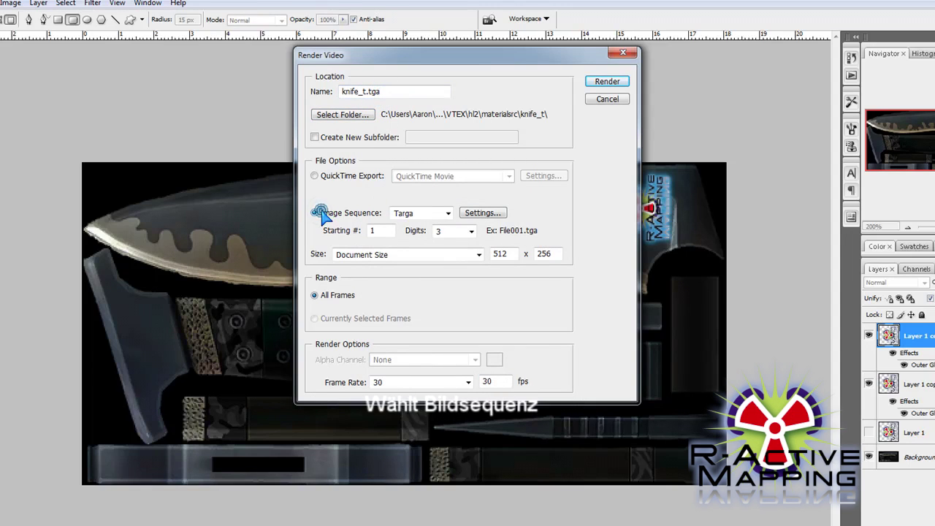
click(446, 213)
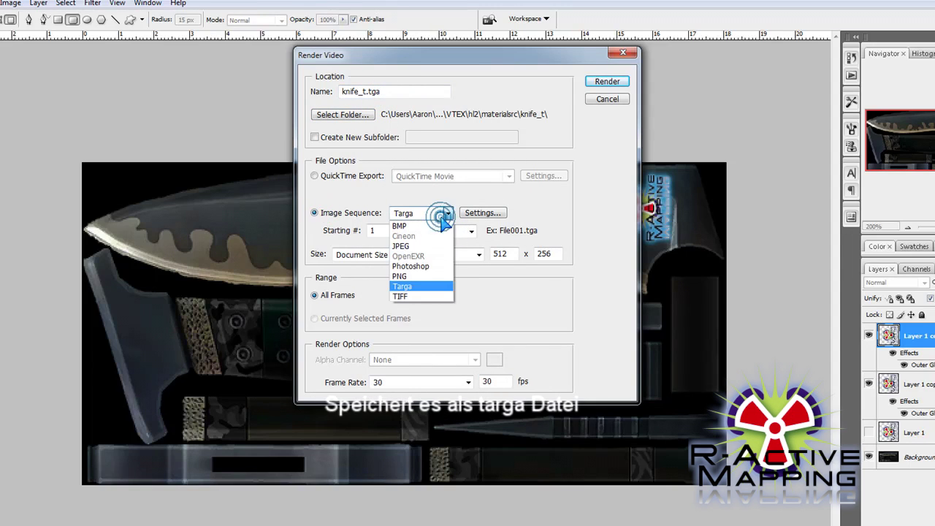
click(382, 233)
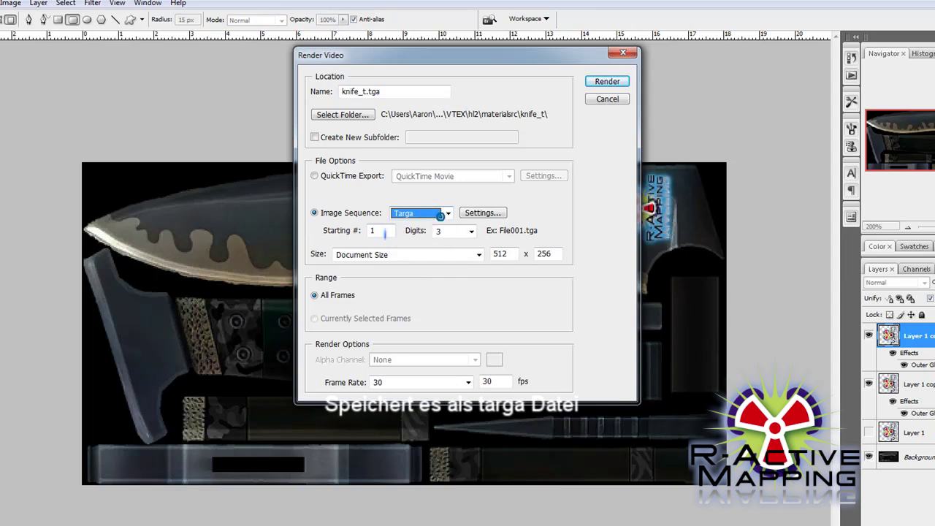
click(384, 232)
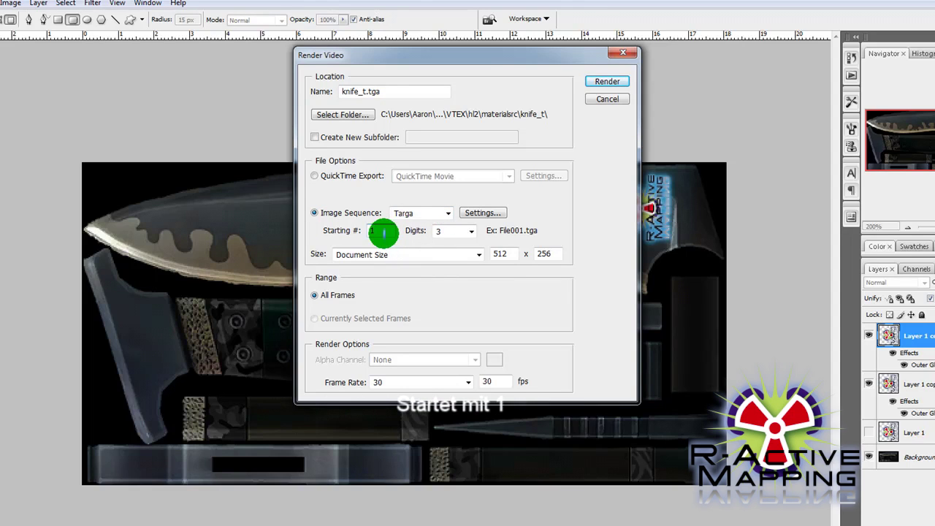
click(443, 233)
click(458, 232)
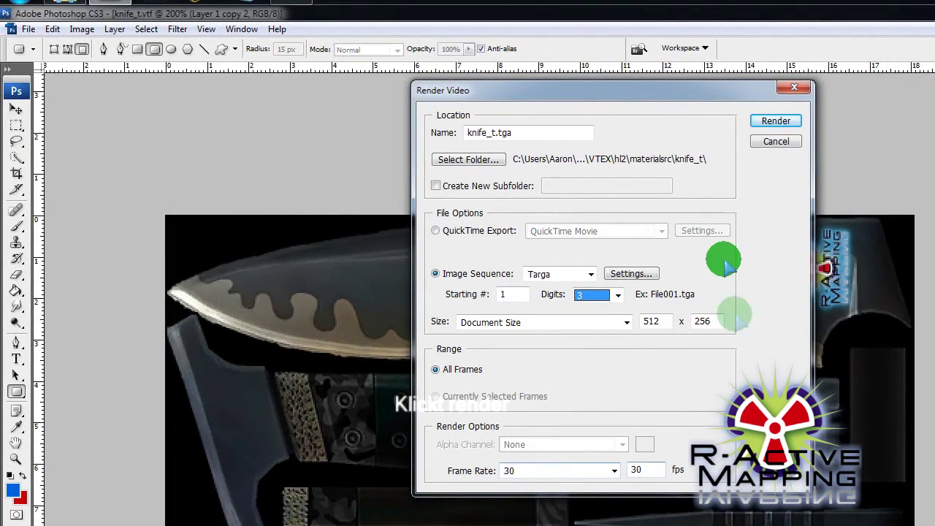
click(775, 120)
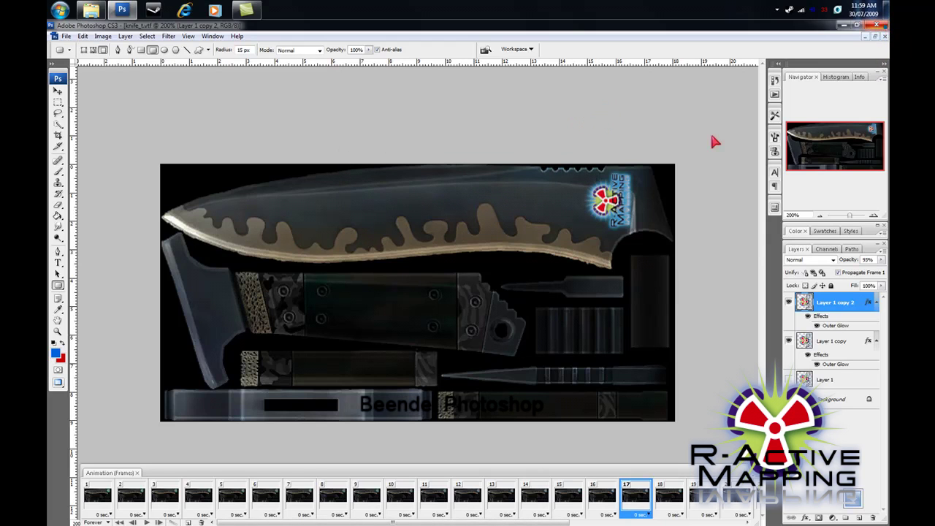
- Close the knife texture without saving its changes
click(473, 218)
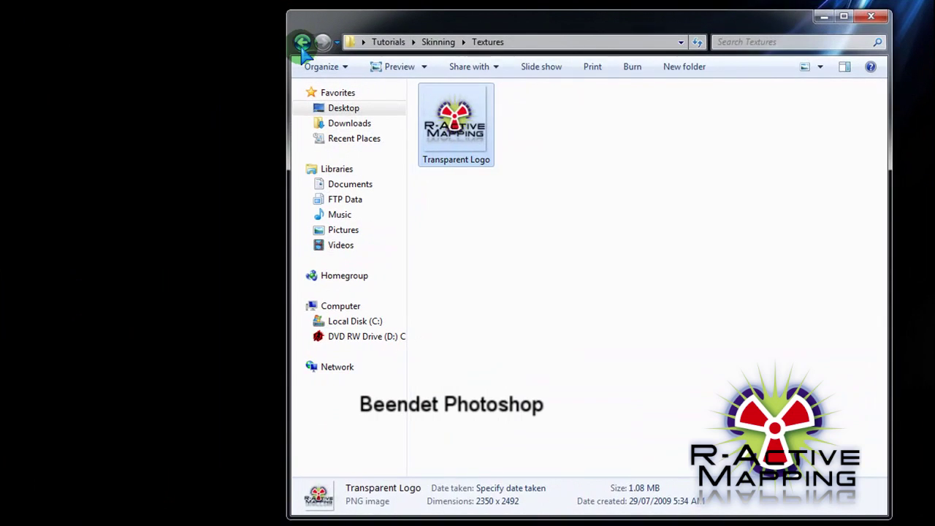
- Browse to Ikbosh's VTEX Pack\VTEX\hl2 and move the Photoshop folder onto the desktop
click(302, 42)
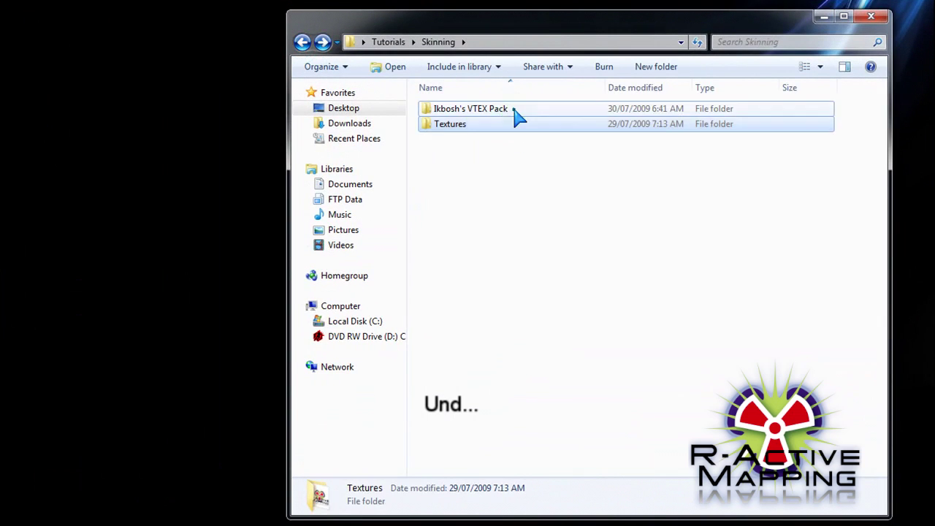
double_click(514, 109)
double_click(513, 109)
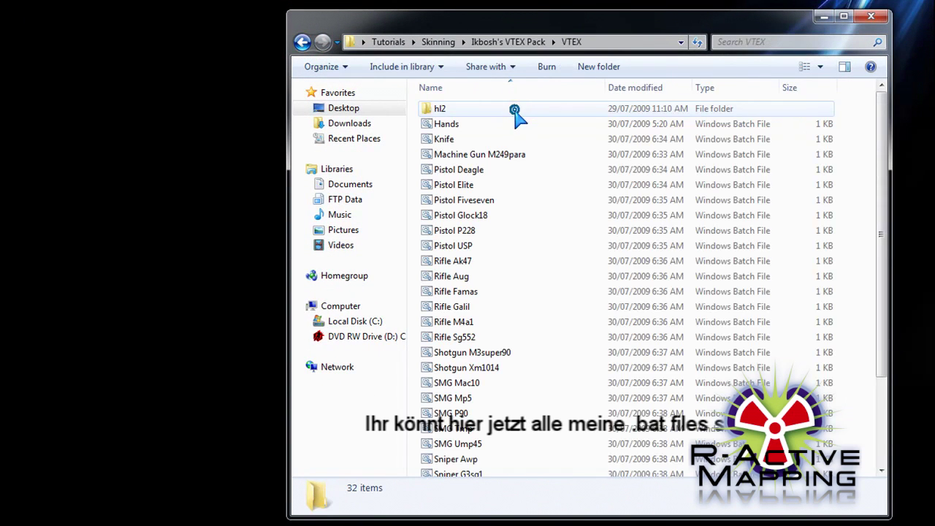
scroll(516, 121, down, 2)
scroll(532, 267, up, 2)
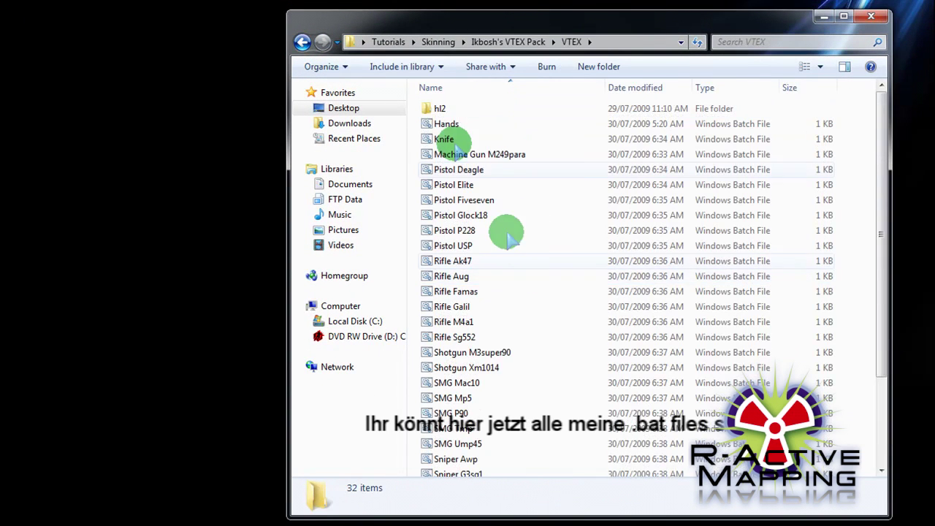
double_click(471, 109)
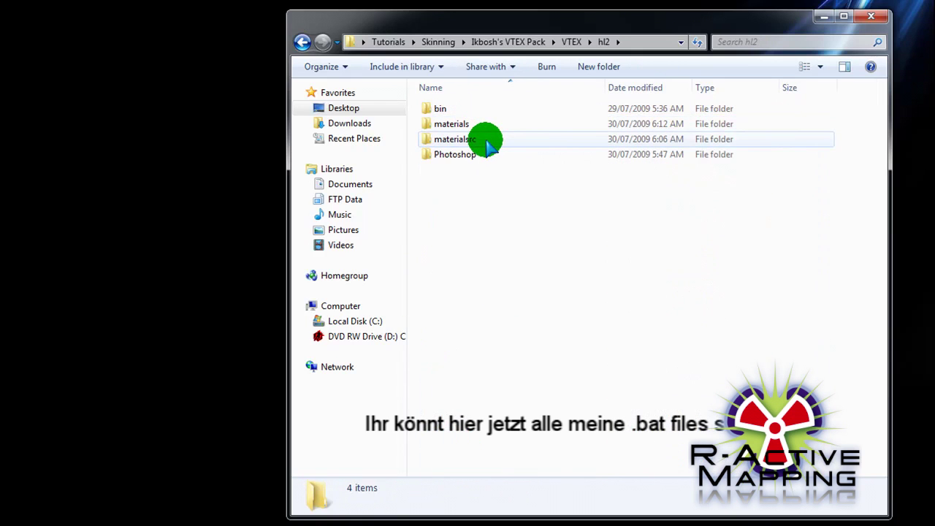
double_click(486, 142)
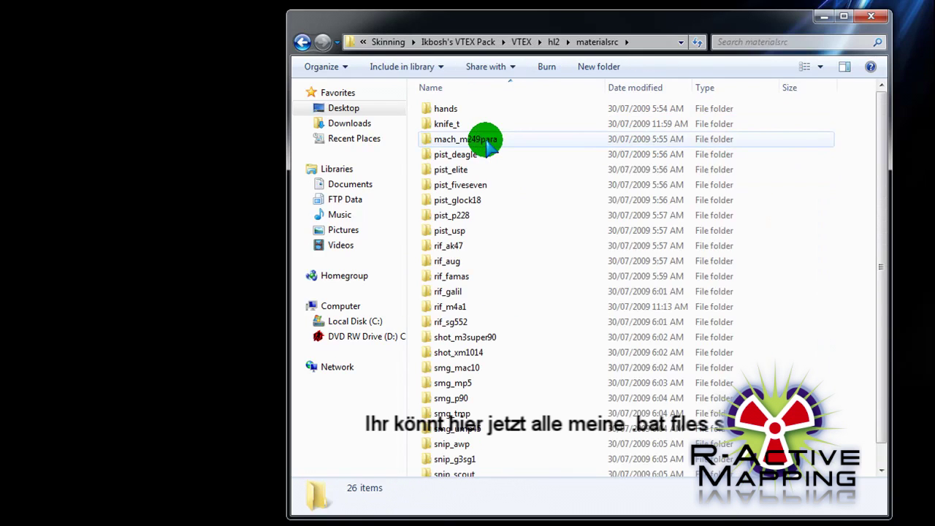
key(BackSpace)
double_click(476, 154)
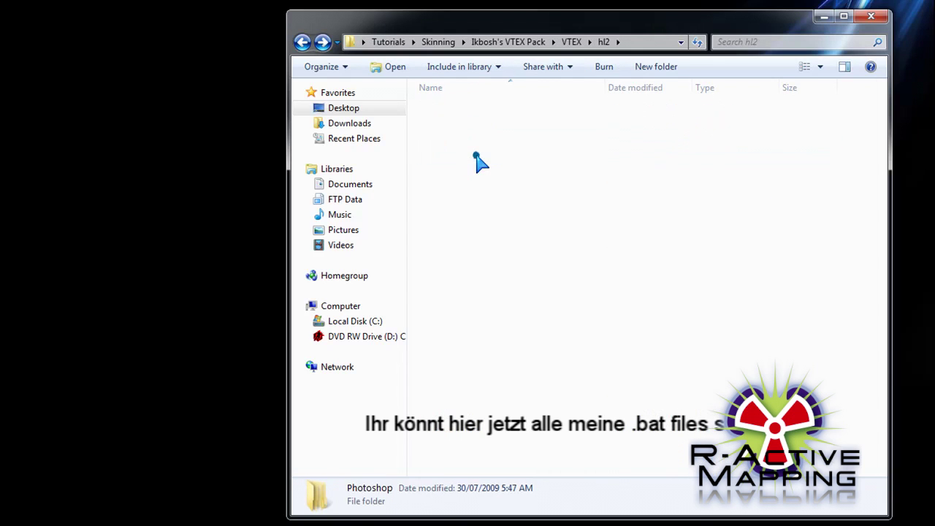
key(BackSpace)
drag(438, 155, 179, 221)
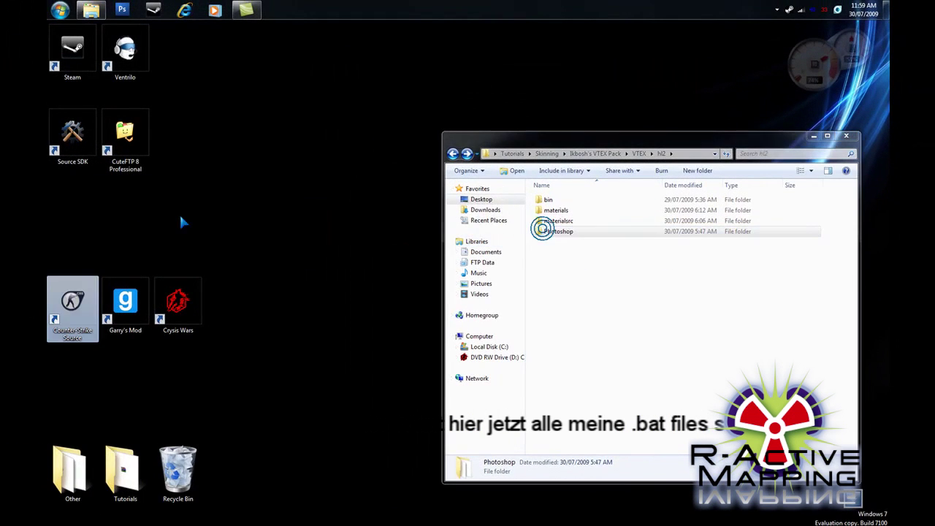
- Open materialsrc\knife_t to view the 30 rendered frames knife_t001–knife_t030
double_click(603, 220)
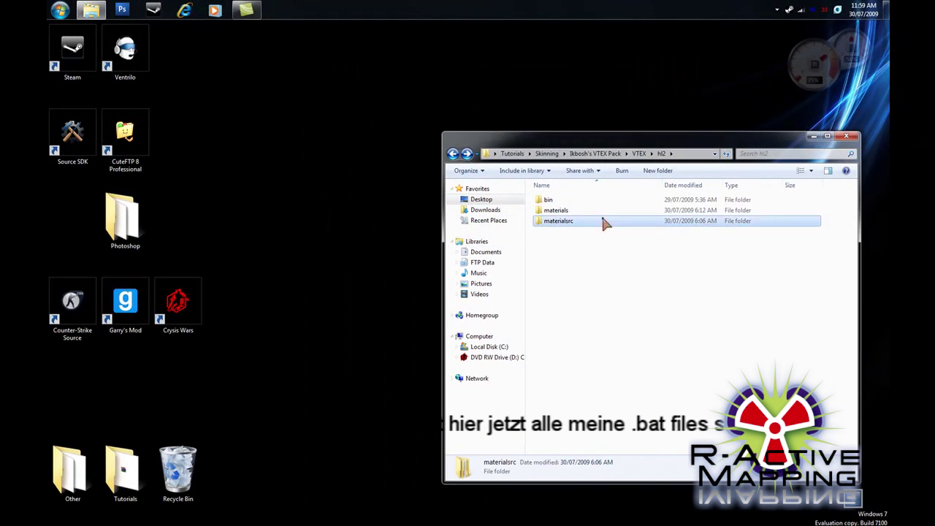
click(604, 220)
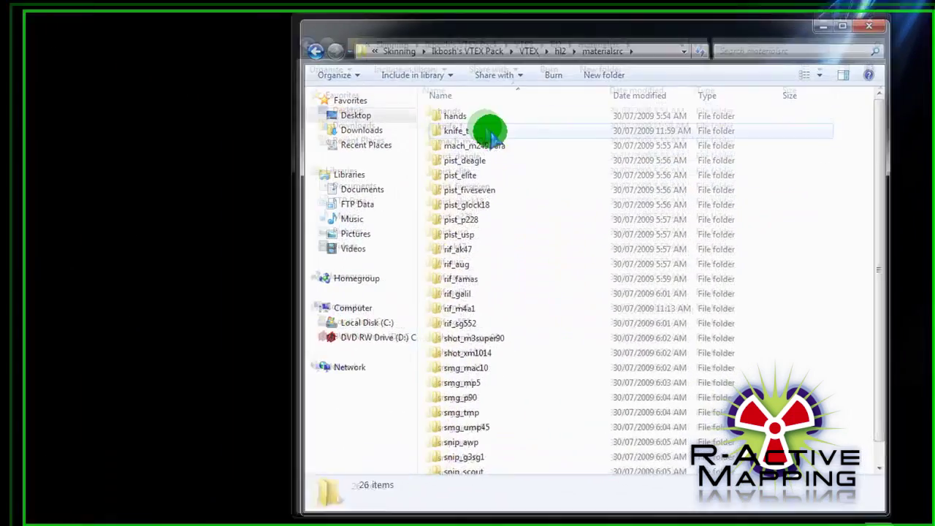
double_click(484, 132)
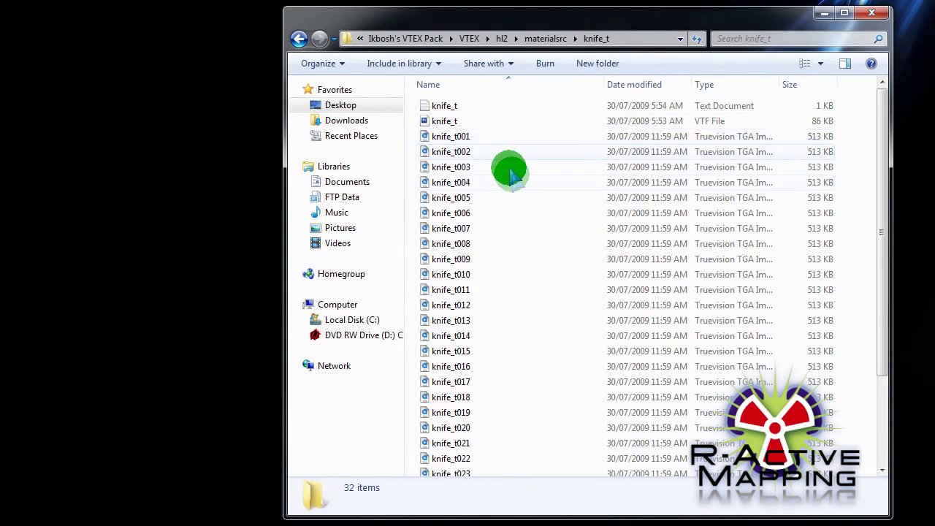
scroll(553, 468, down, 3)
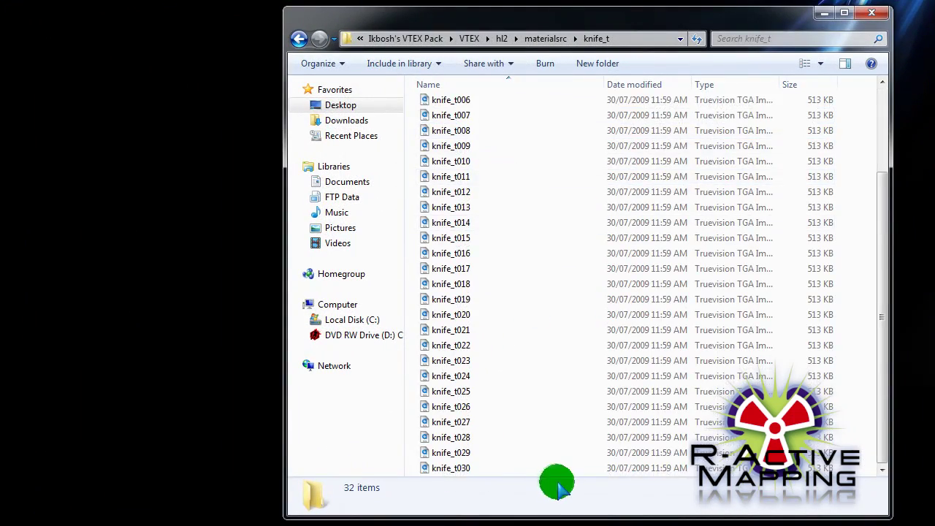
scroll(526, 439, up, 3)
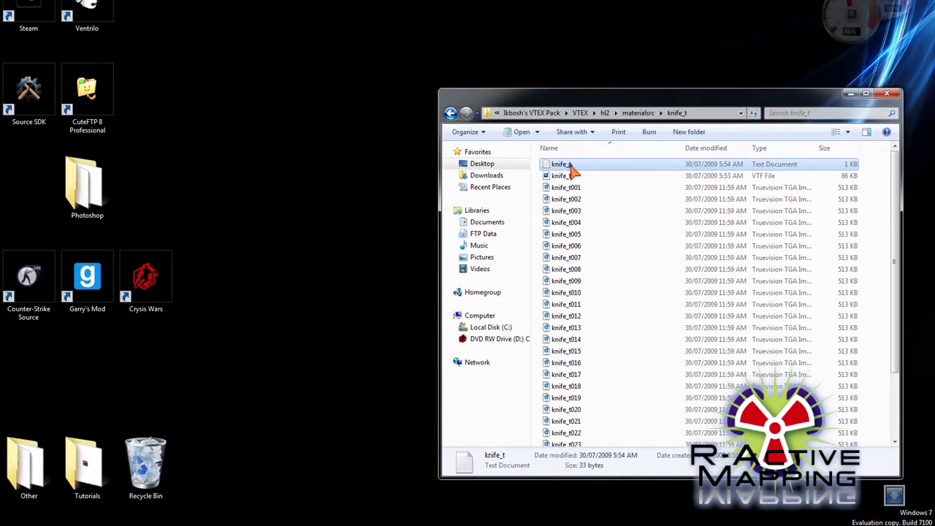
- Check knife_t.txt in Notepad for startframe 1 and endframe 30, then close it
double_click(478, 119)
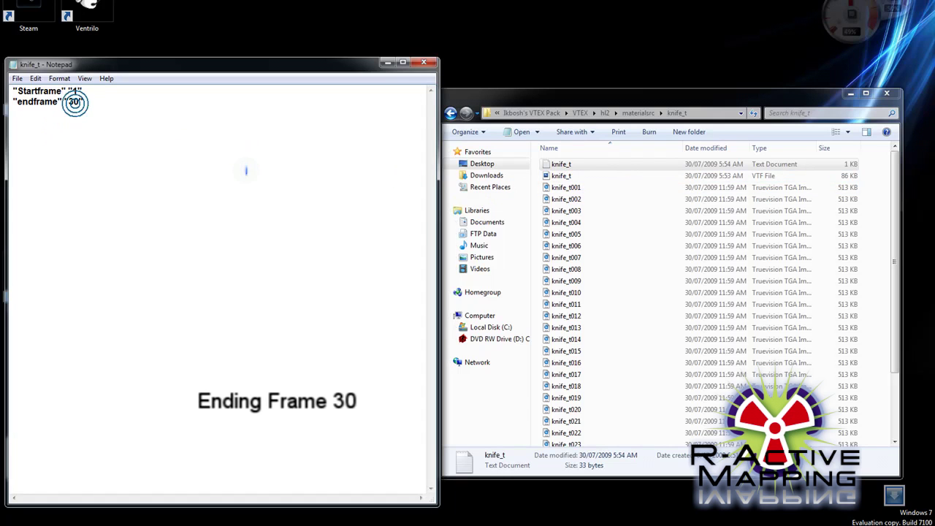
click(423, 62)
scroll(822, 267, down, 1)
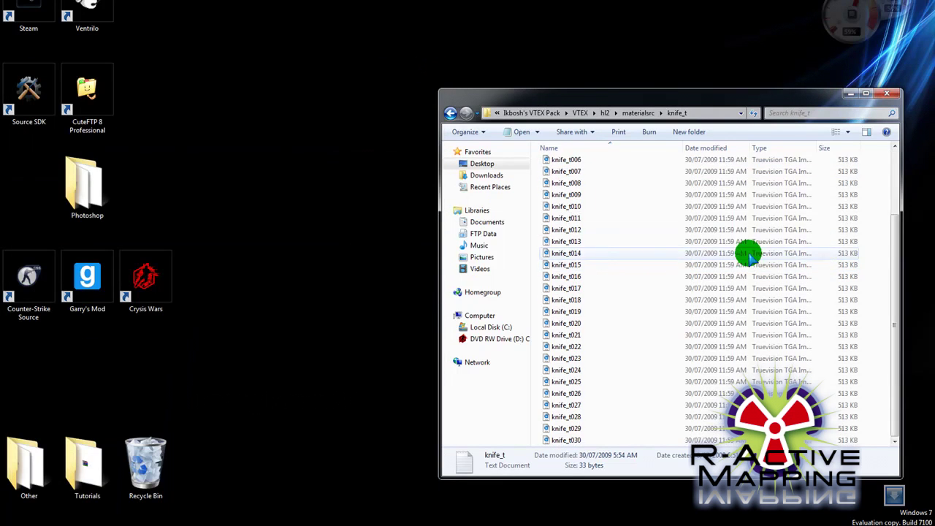
- Go back through materialsrc and hl2 to the VTEX folder's weapon batch files
click(450, 114)
click(450, 114)
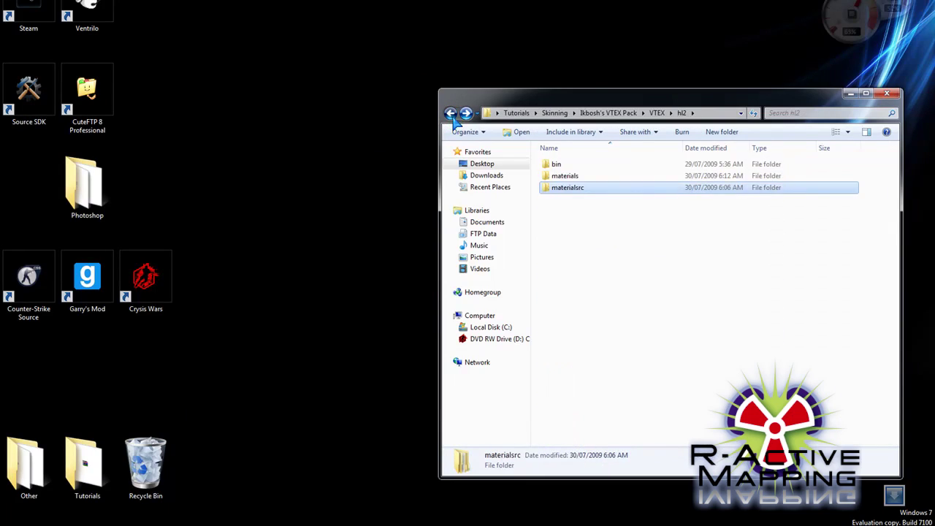
click(450, 114)
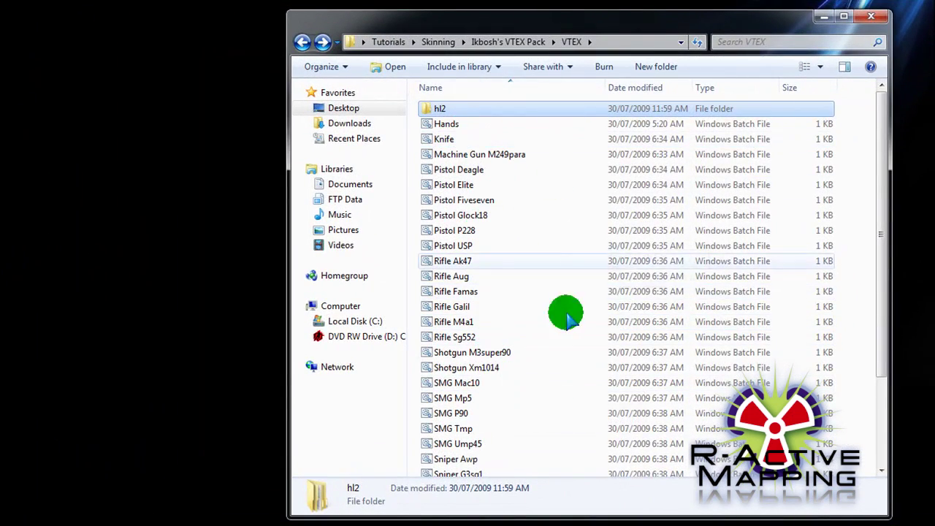
scroll(564, 299, down, 3)
scroll(560, 314, up, 3)
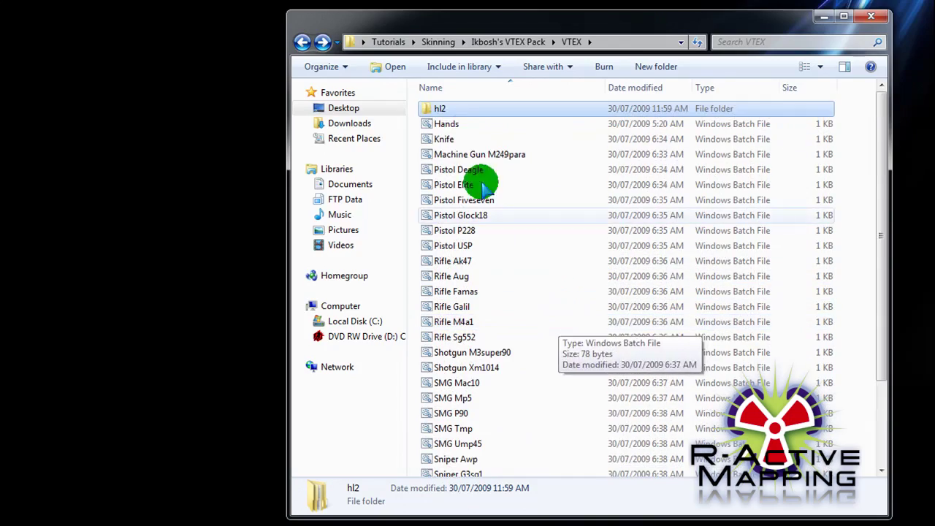
- Inspect the knife_t path inside Knife.bat in the editor, then close it
right_click(463, 139)
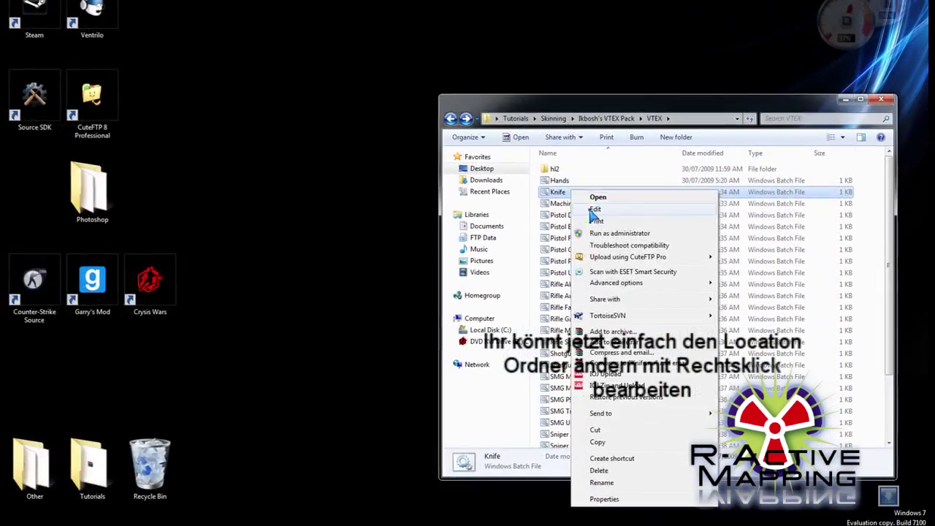
click(594, 209)
drag(334, 97, 292, 98)
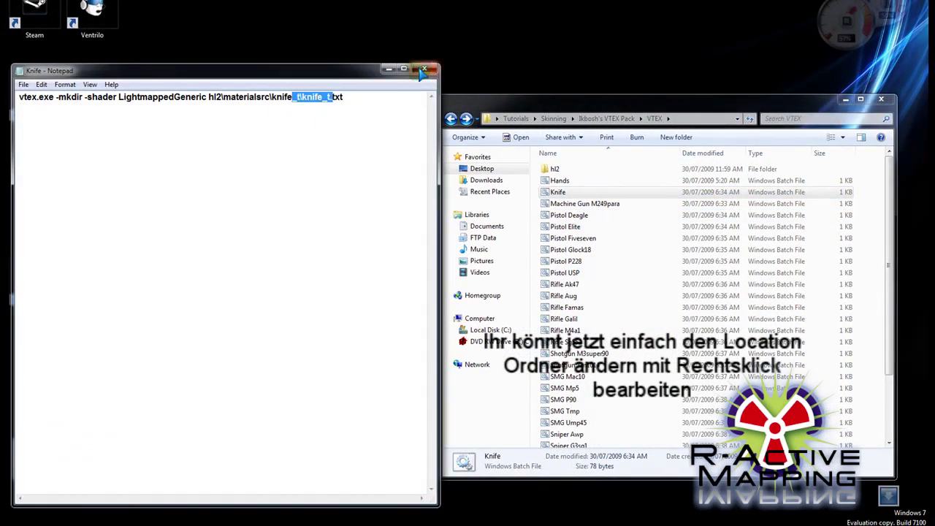
click(424, 69)
- Run Knife.bat to compile knife_t with vtex and dismiss the finished console
click(556, 192)
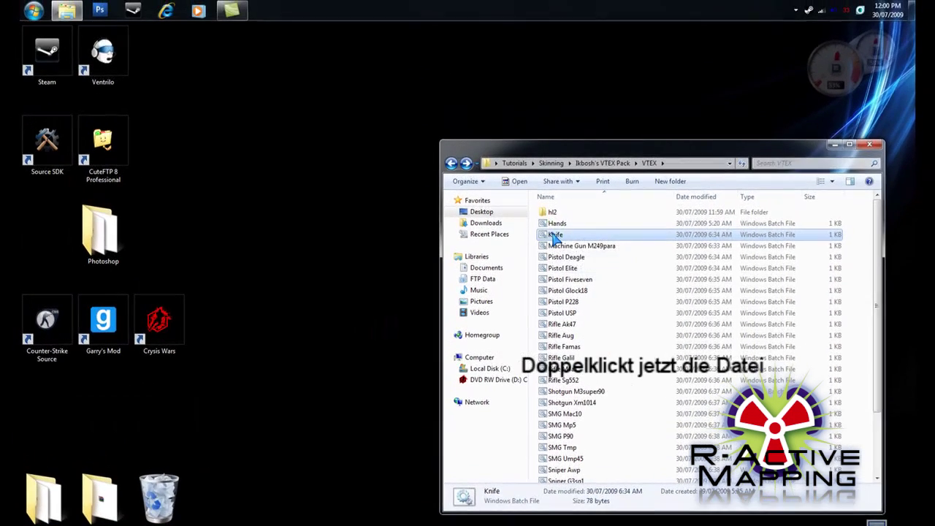
double_click(553, 235)
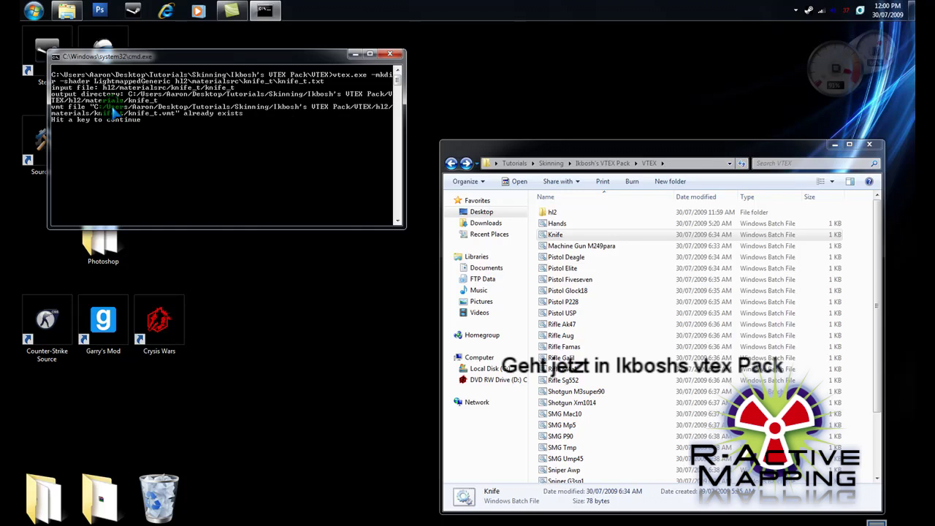
key(Return)
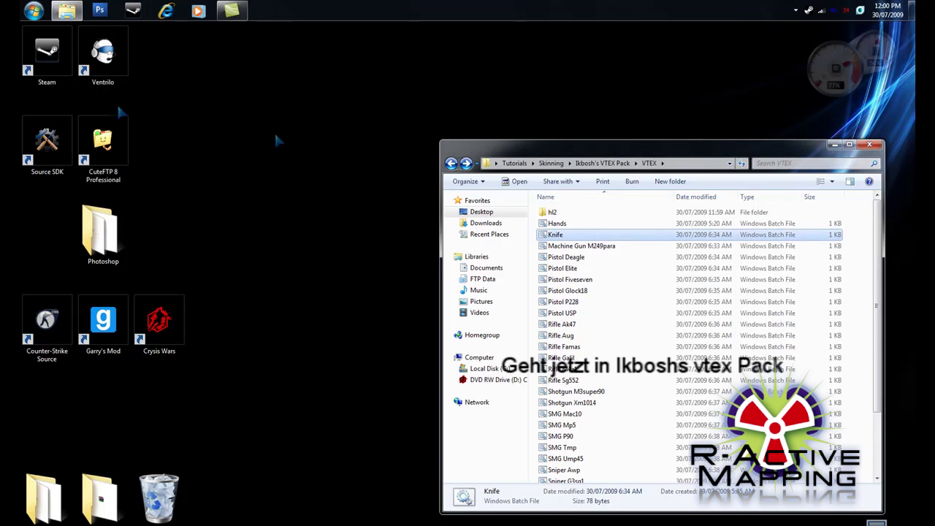
- Return to Skinning and browse into Ikbosh's VTEX Pack\VTEX\hl2\materials
click(452, 162)
click(452, 163)
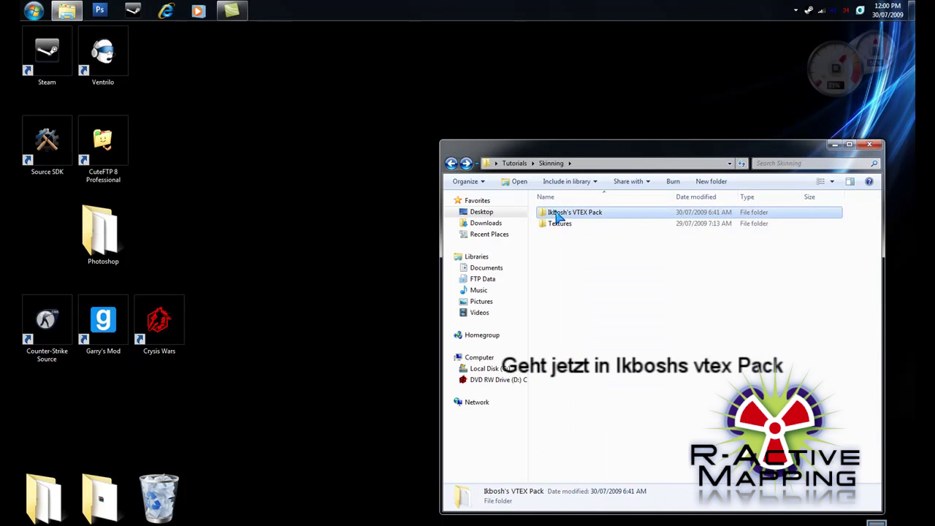
double_click(556, 212)
double_click(560, 215)
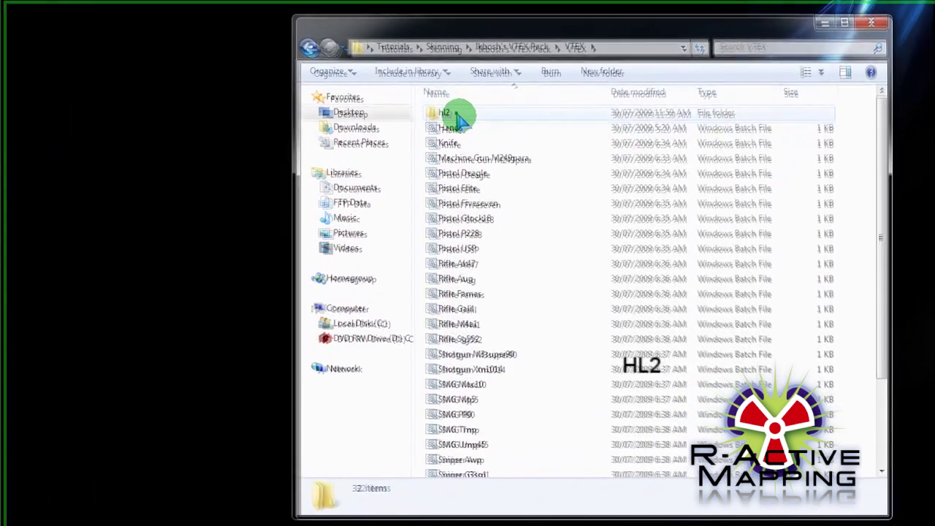
double_click(458, 114)
double_click(455, 125)
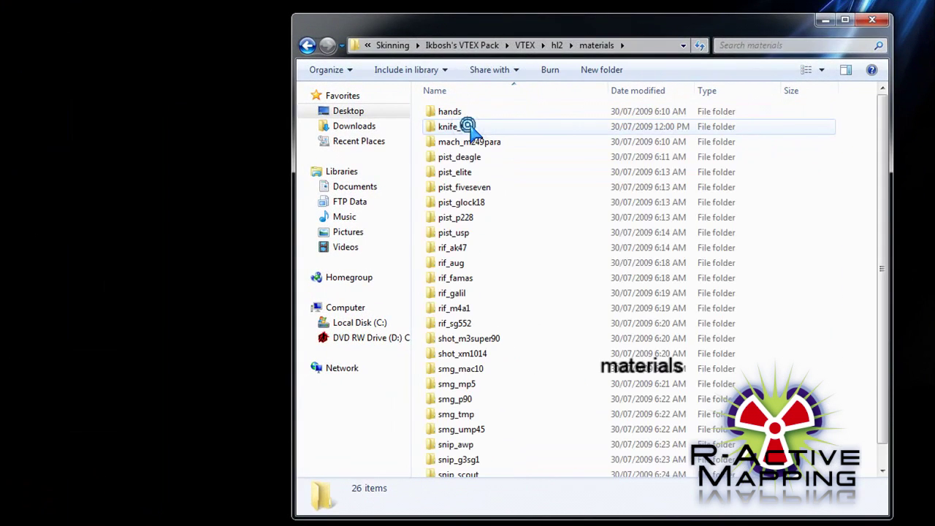
- Open the knife_t folder, select the 5,122 KB knife_t.vtf, and view knife_t.vmt in Notepad
double_click(474, 127)
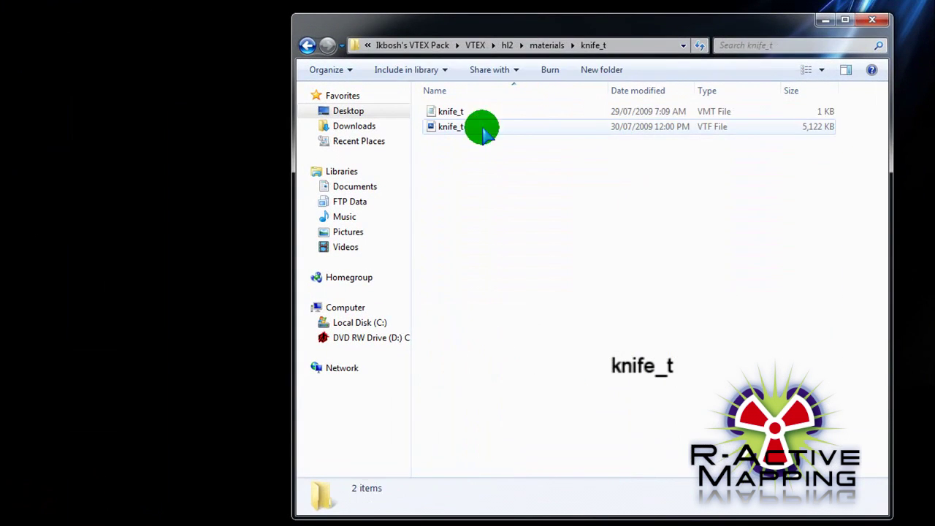
click(476, 129)
click(816, 128)
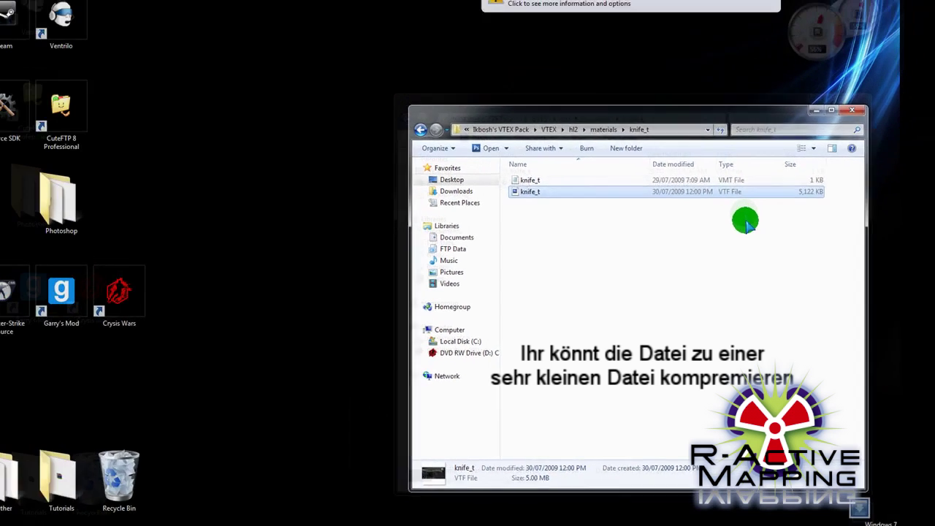
double_click(626, 201)
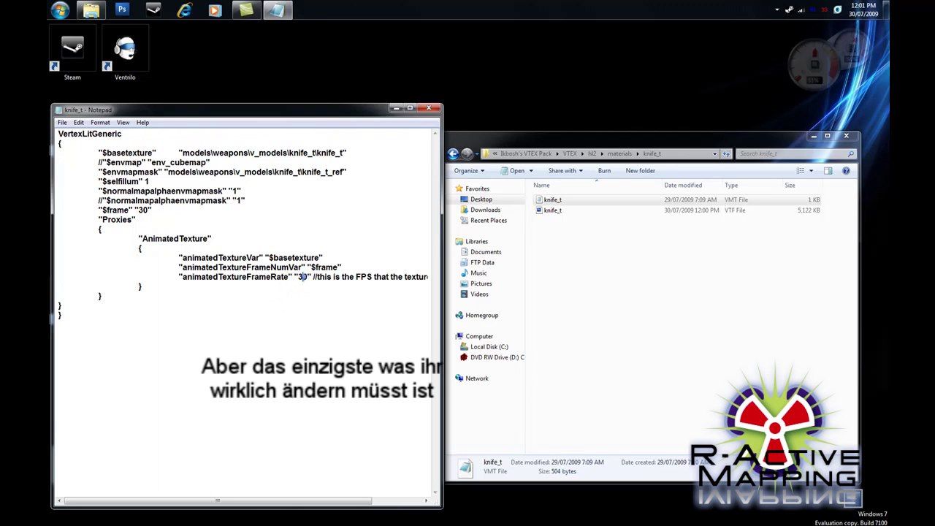
double_click(301, 277)
click(306, 277)
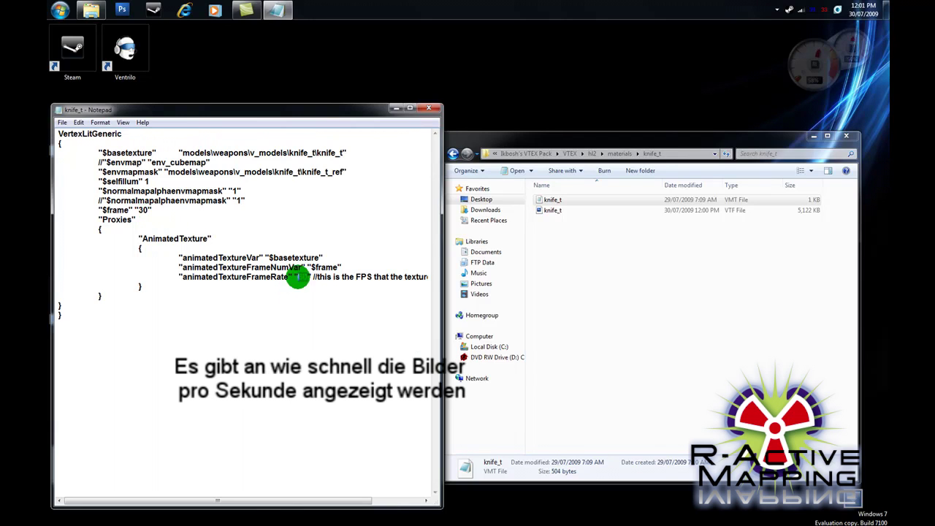
double_click(305, 277)
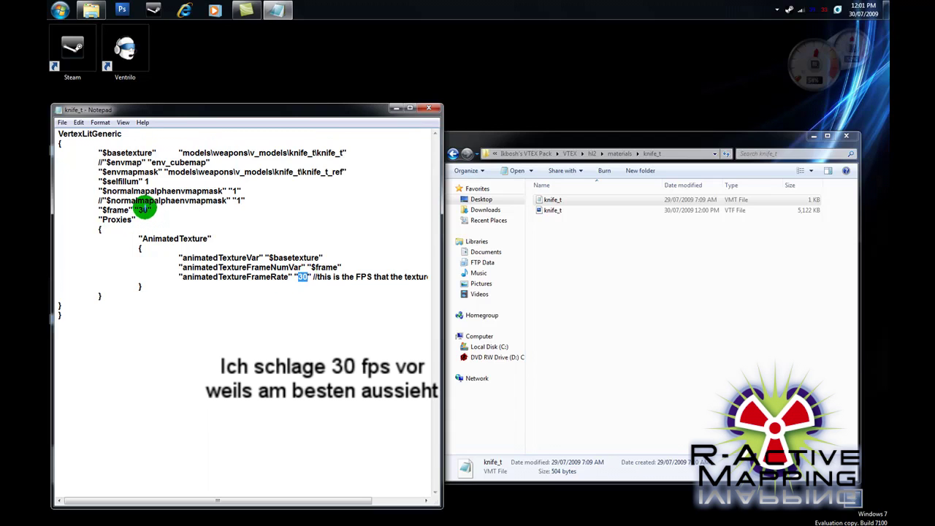
double_click(144, 210)
click(138, 208)
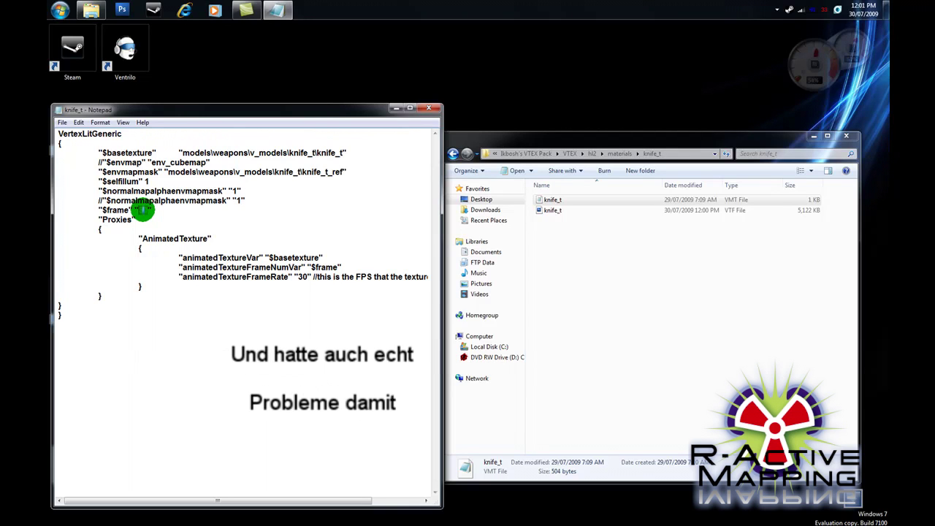
click(428, 108)
key(BackSpace)
click(561, 210)
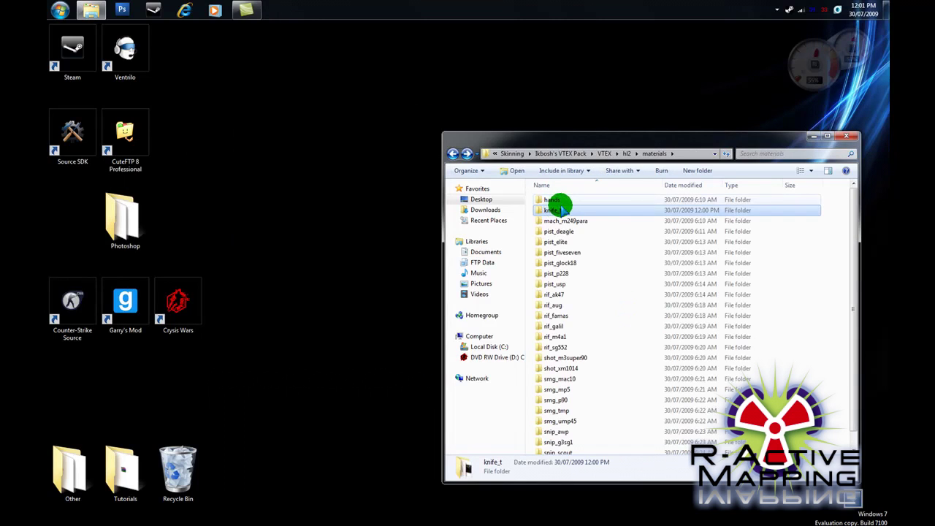
double_click(561, 210)
key(Down)
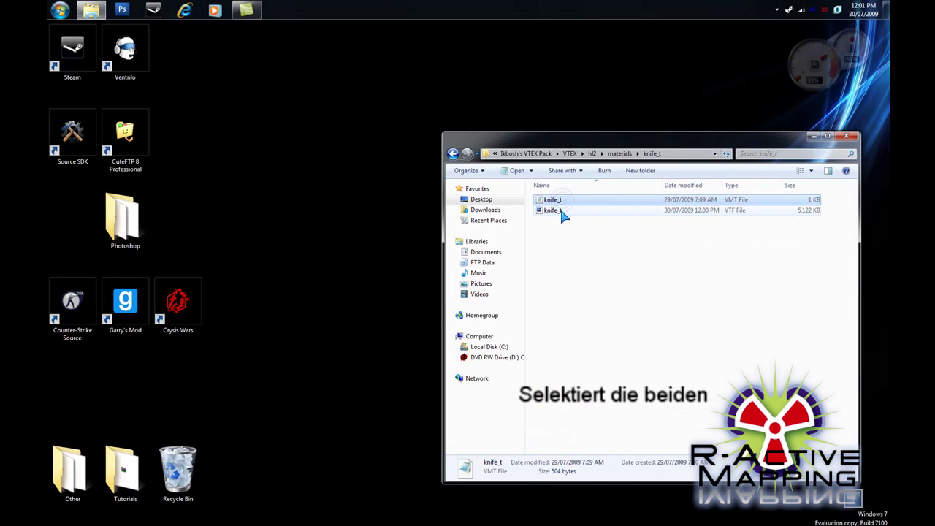
shift+click(561, 210)
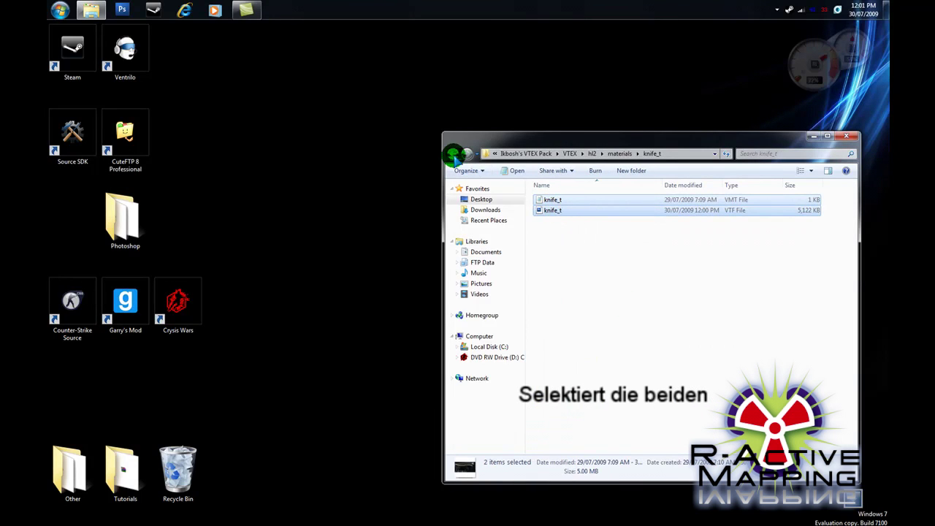
right_click(91, 9)
click(103, 62)
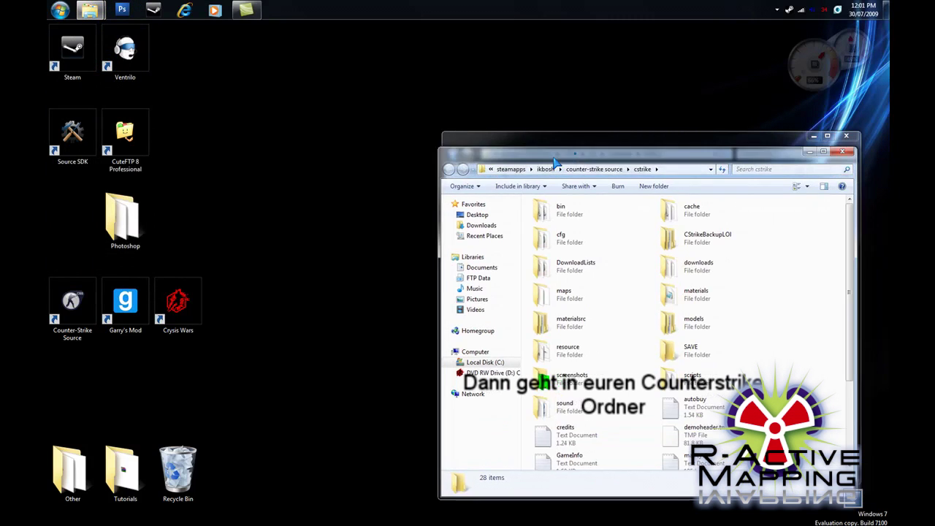
drag(569, 150, 428, 150)
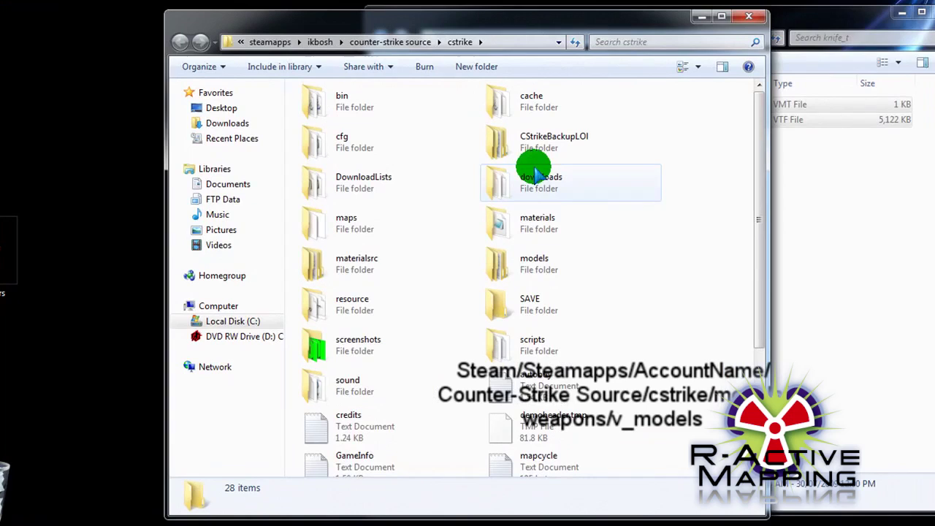
double_click(513, 219)
click(344, 245)
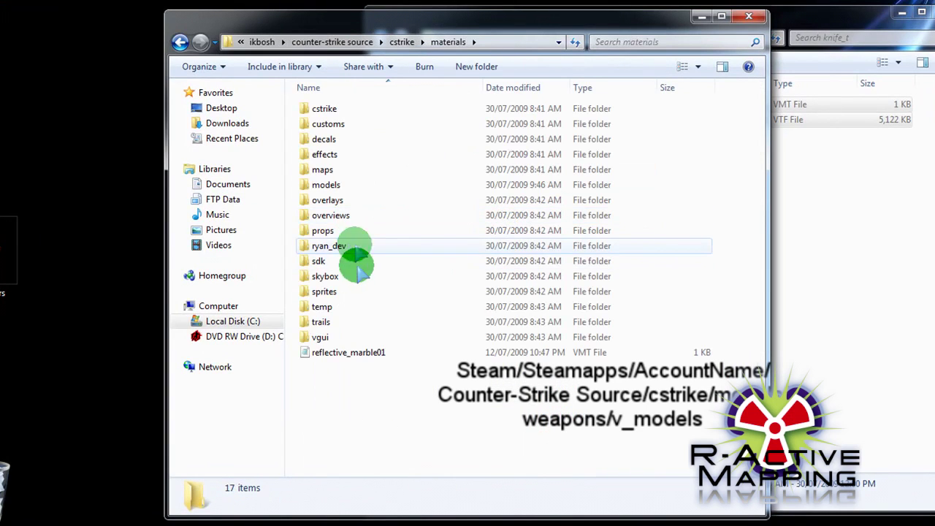
click(351, 184)
double_click(351, 184)
double_click(358, 220)
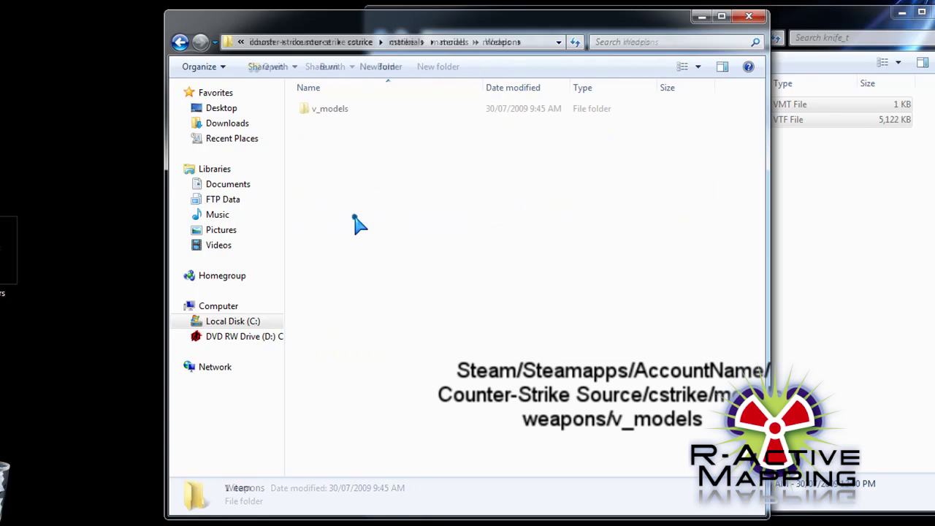
click(341, 111)
double_click(340, 109)
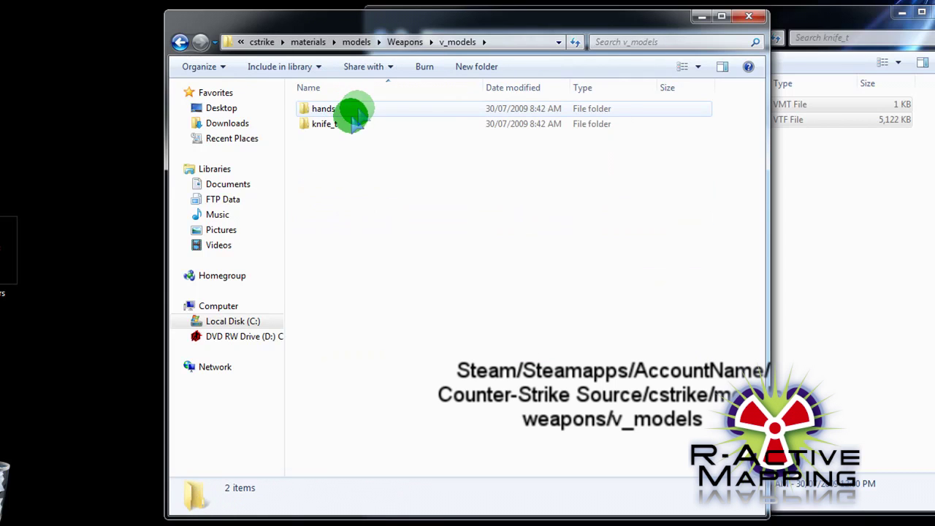
click(347, 124)
double_click(347, 124)
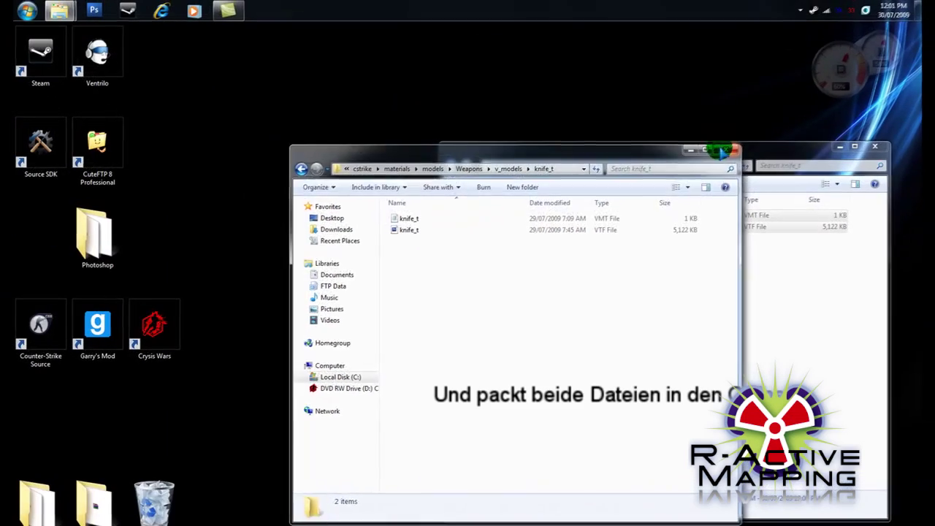
click(726, 150)
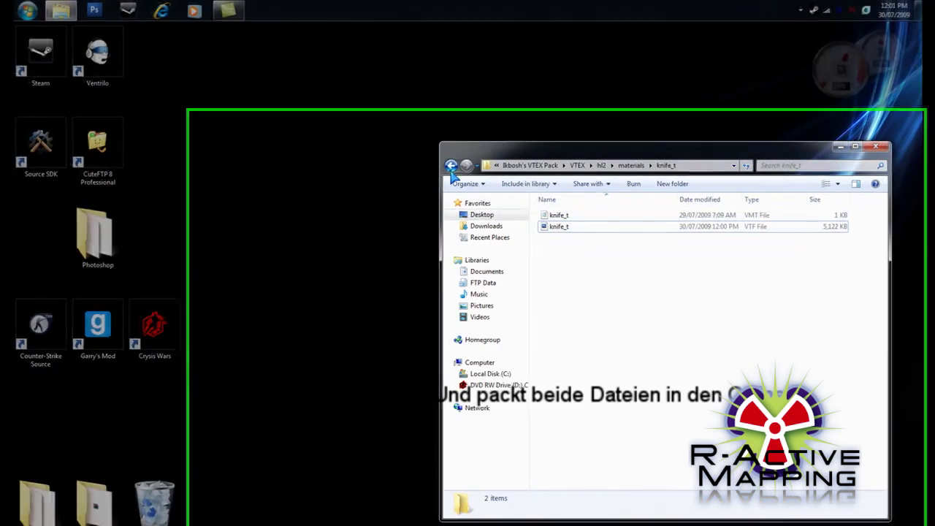
- Step back from knife_t through materials, hl2 and VTEX up to Ikbosh's VTEX Pack
click(451, 166)
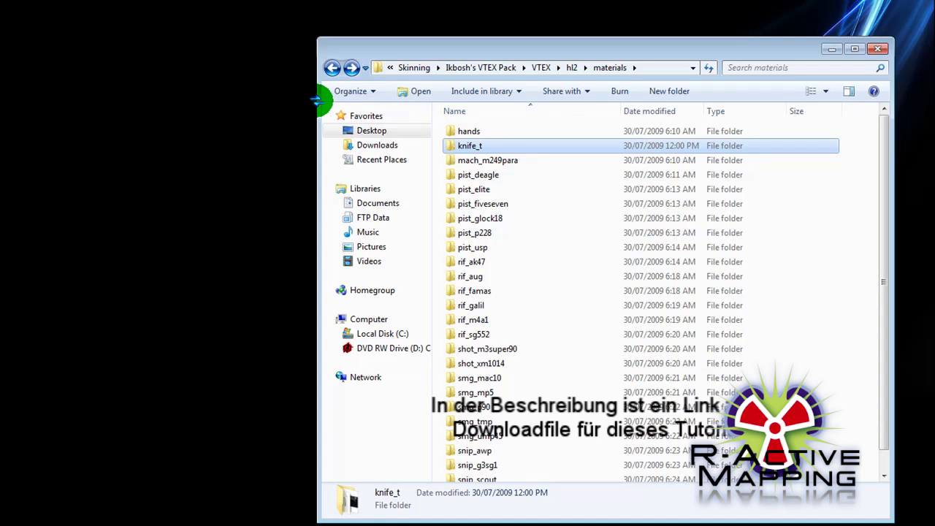
click(330, 67)
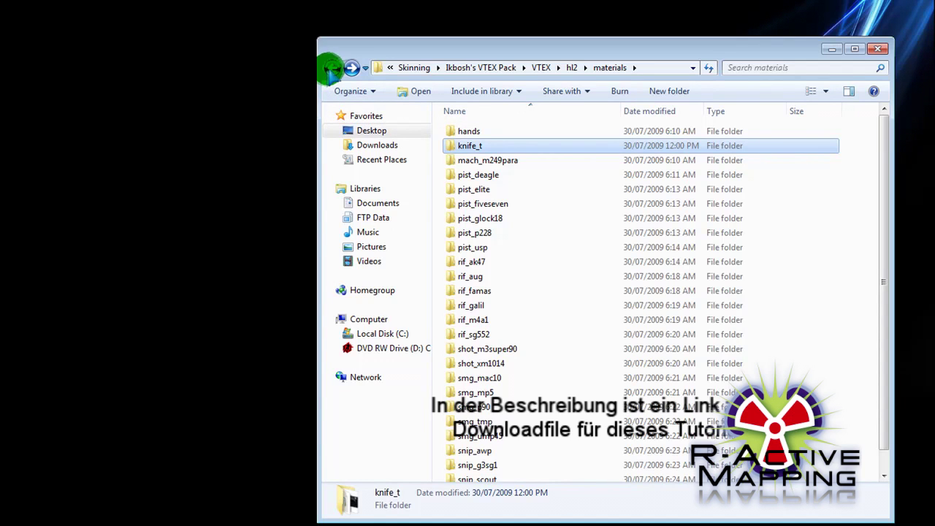
click(330, 67)
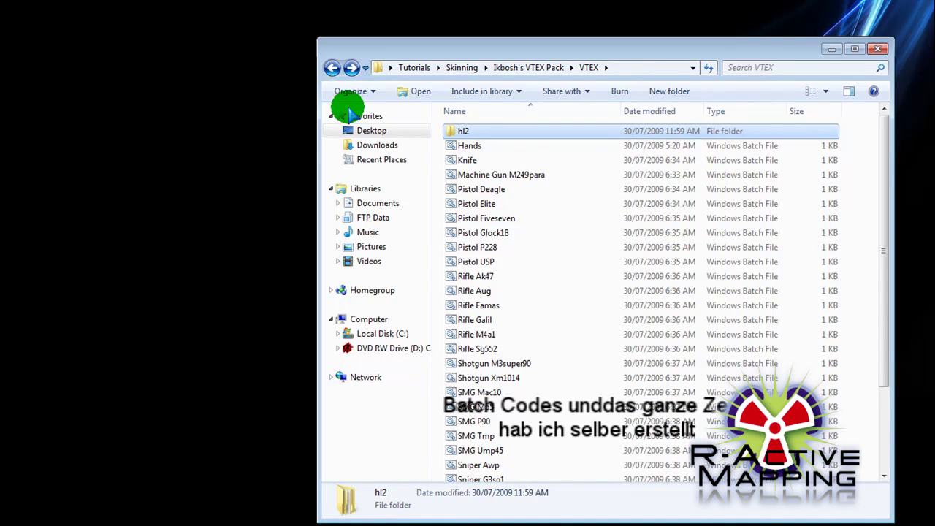
key(BackSpace)
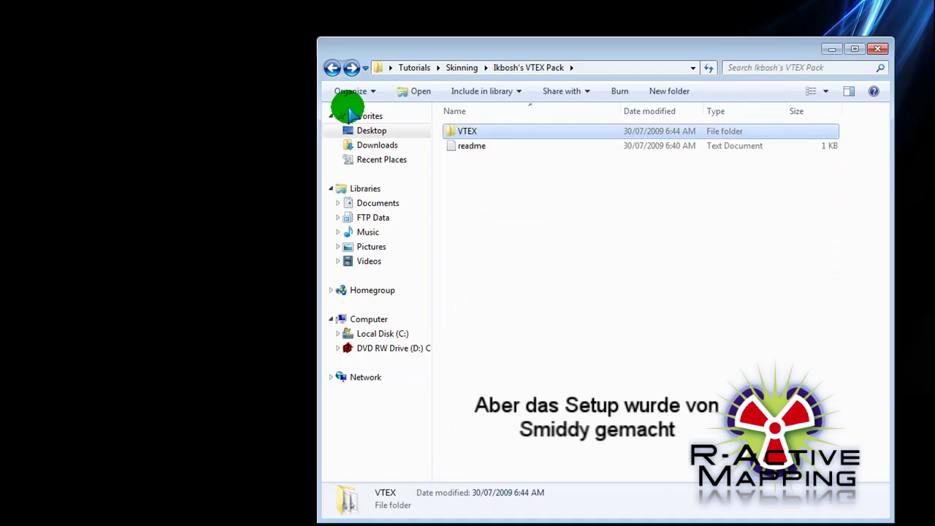
- Read the readme credits to Ikbosh and Smiddy in Notepad, close it, and go up to Skinning
key(Down)
double_click(471, 145)
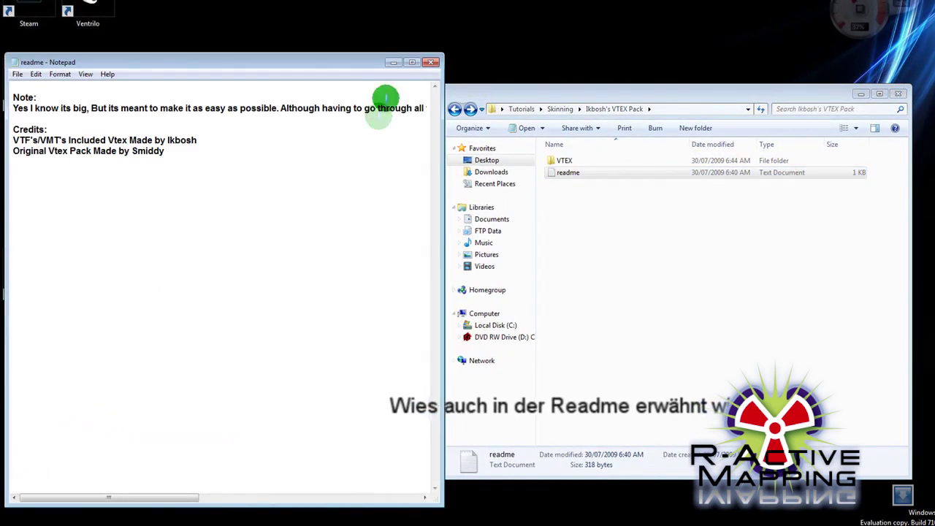
click(432, 62)
click(662, 344)
key(BackSpace)
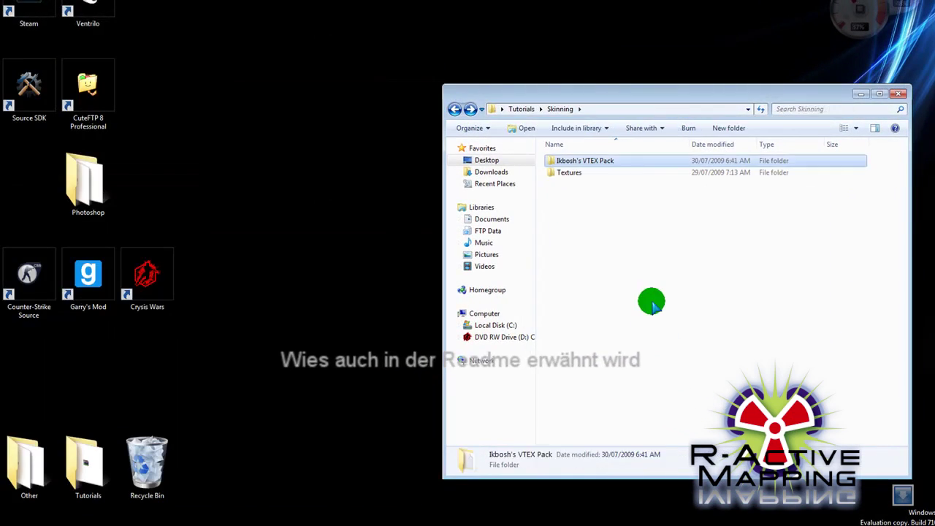